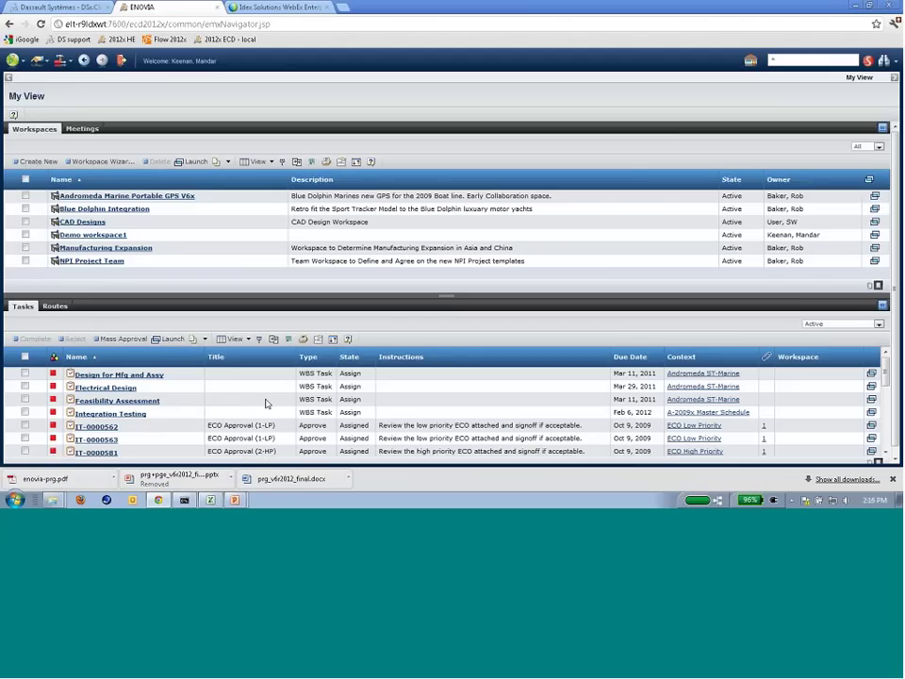
Look through the assigned tasks in My View and try to open the Programs list.
scroll(249, 400, "down", 3)
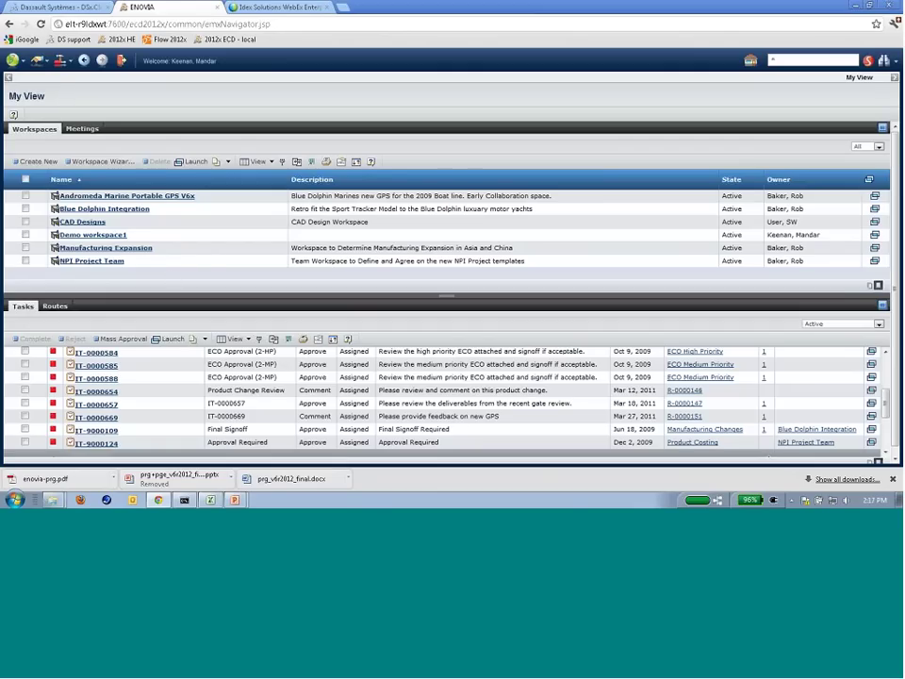
left_click(21, 62)
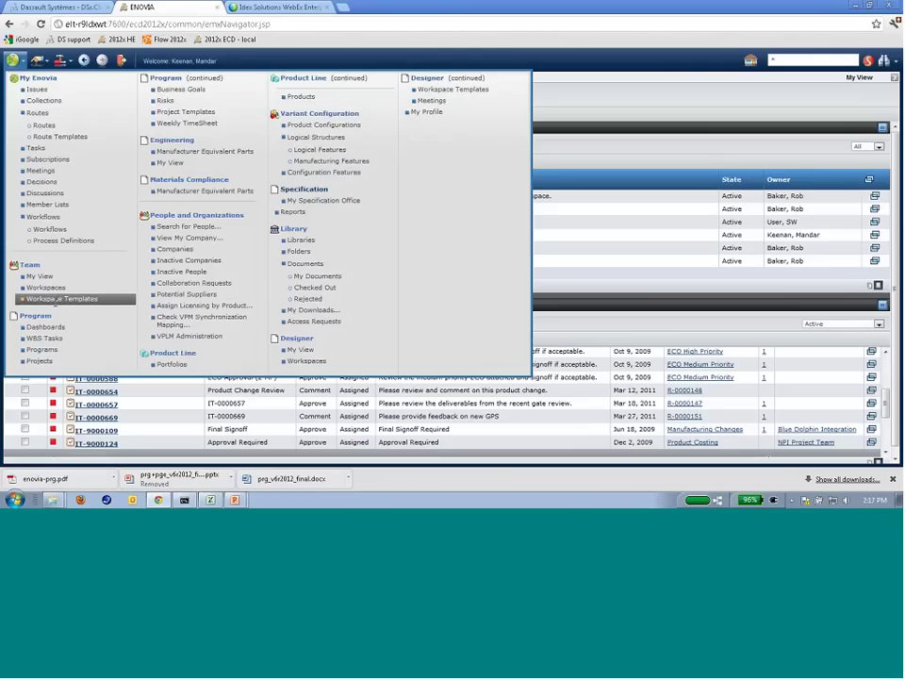
left_click(71, 352)
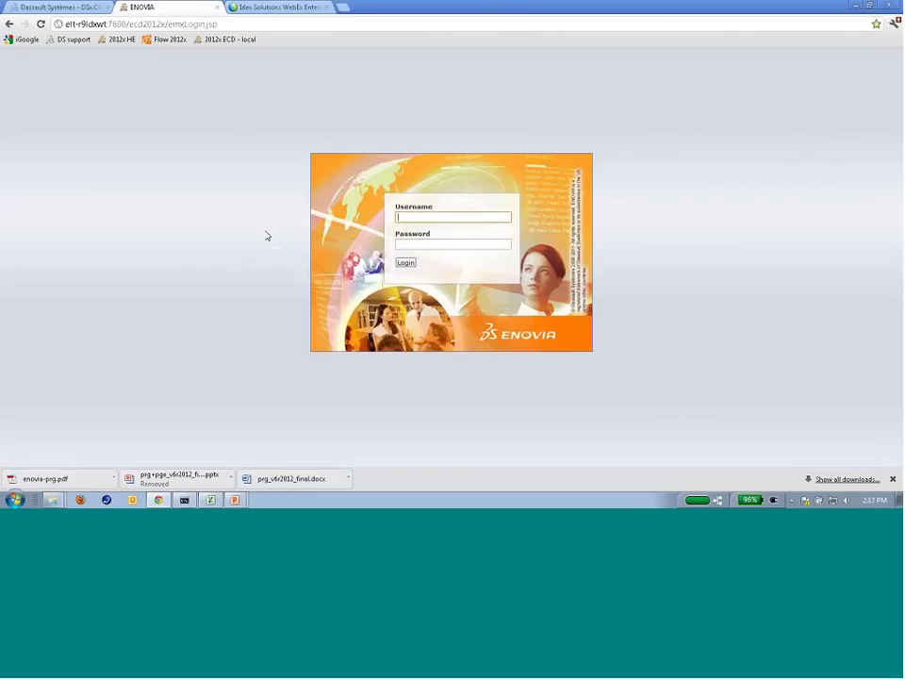
Sign in again with the account's username and password.
type("Mandar")
key("Tab")
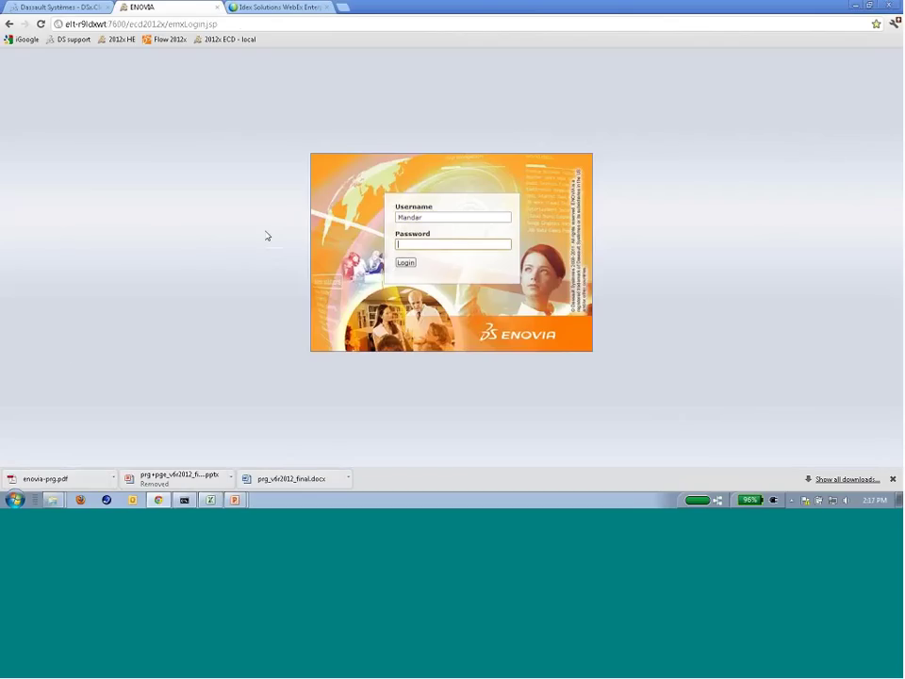
type("••••••")
key("Return")
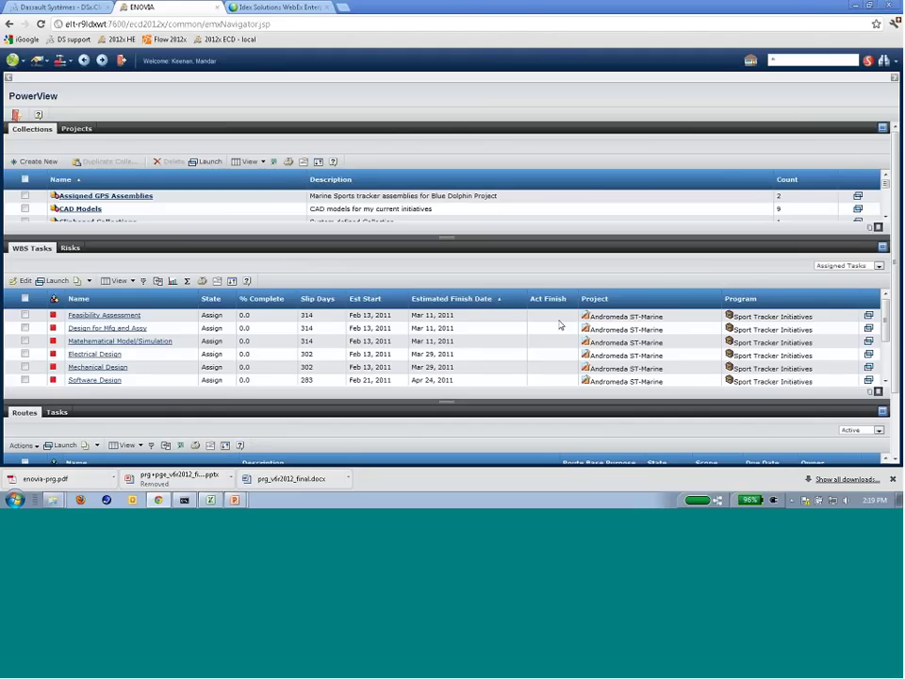
From the Programs list, view the dashboards of Marine Tracker Initiatives V6x and Sport Tracker Initiatives.
mouse_move(53, 317)
left_click(21, 63)
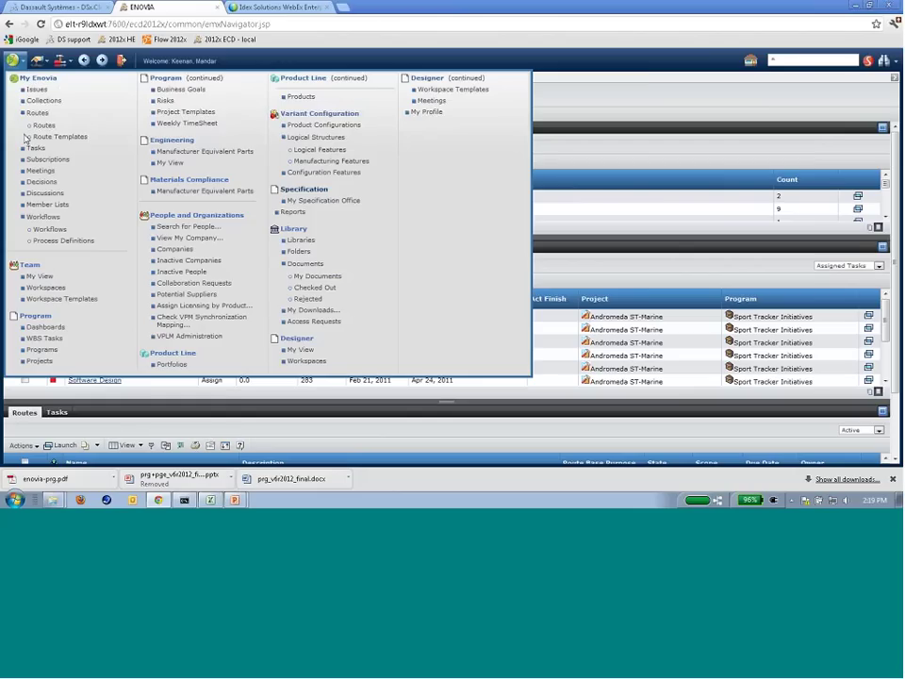
left_click(41, 349)
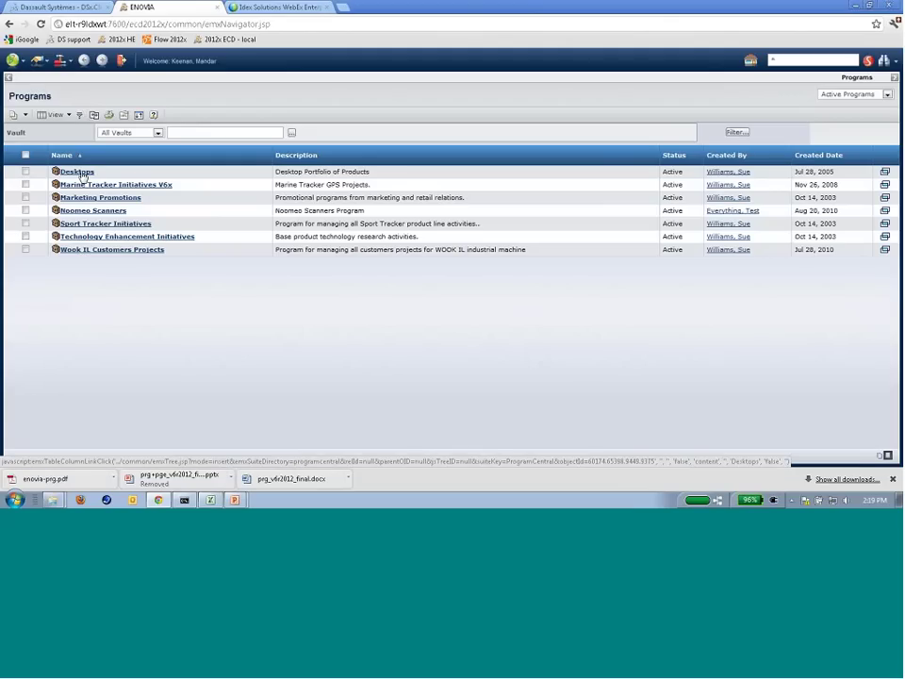
left_click(144, 185)
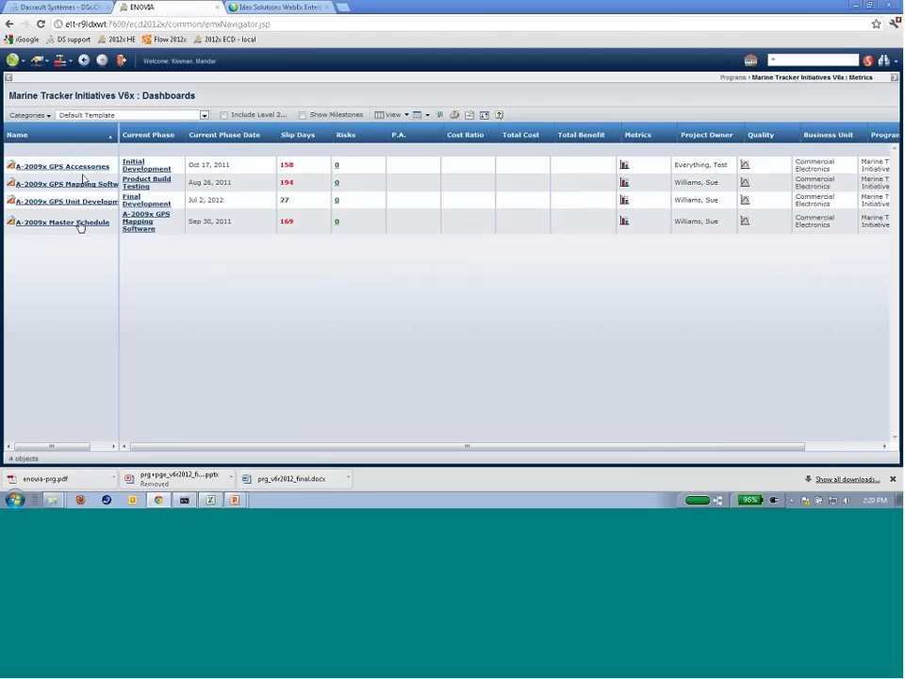
left_click(84, 62)
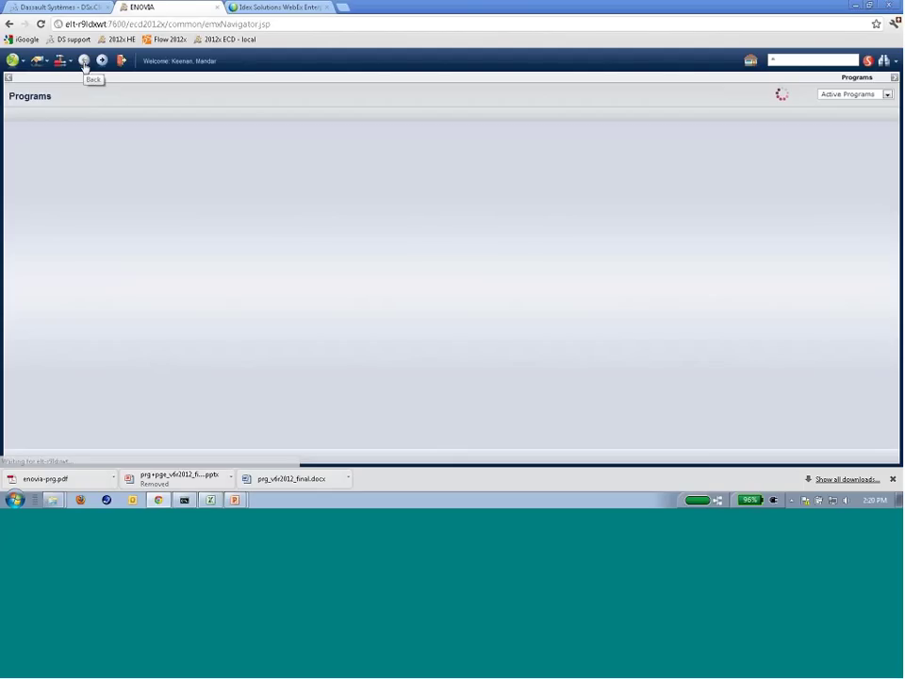
left_click(120, 225)
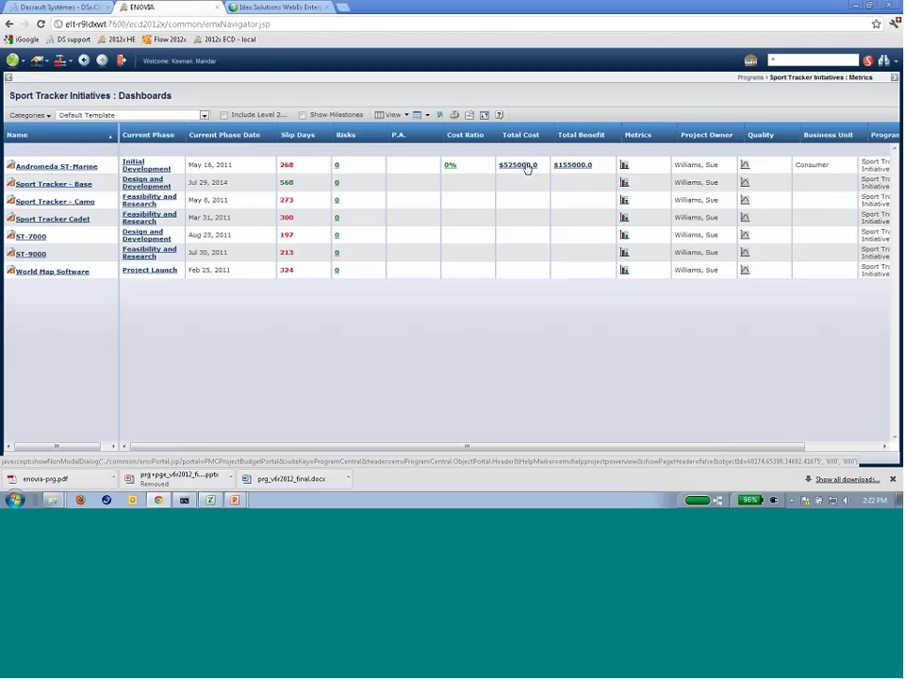
View the Andromeda ST-Marine metrics charts in an enlarged window and close them.
left_click(623, 166)
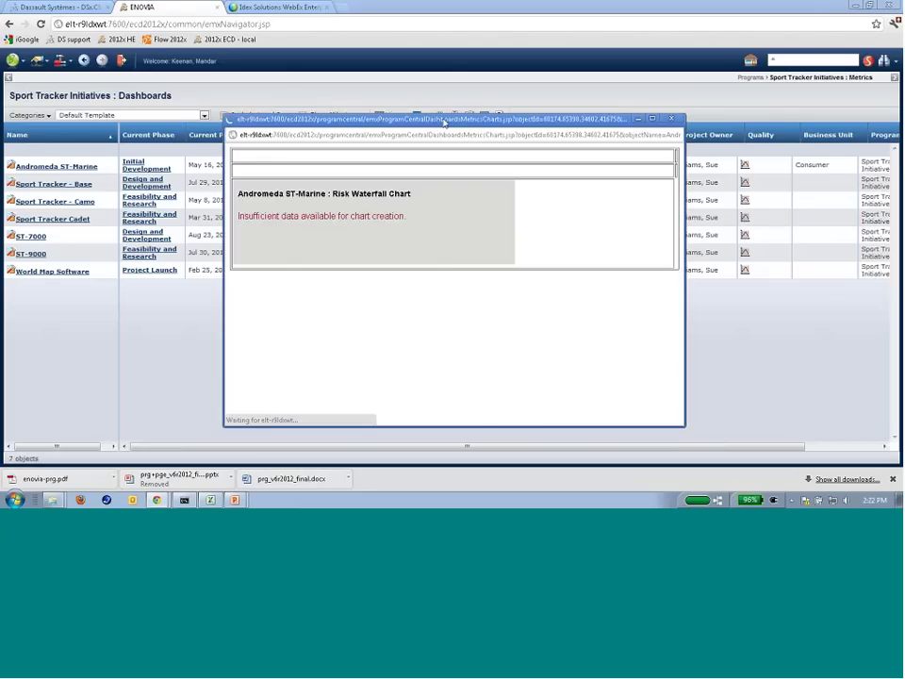
left_click_drag(443, 123, 392, 82)
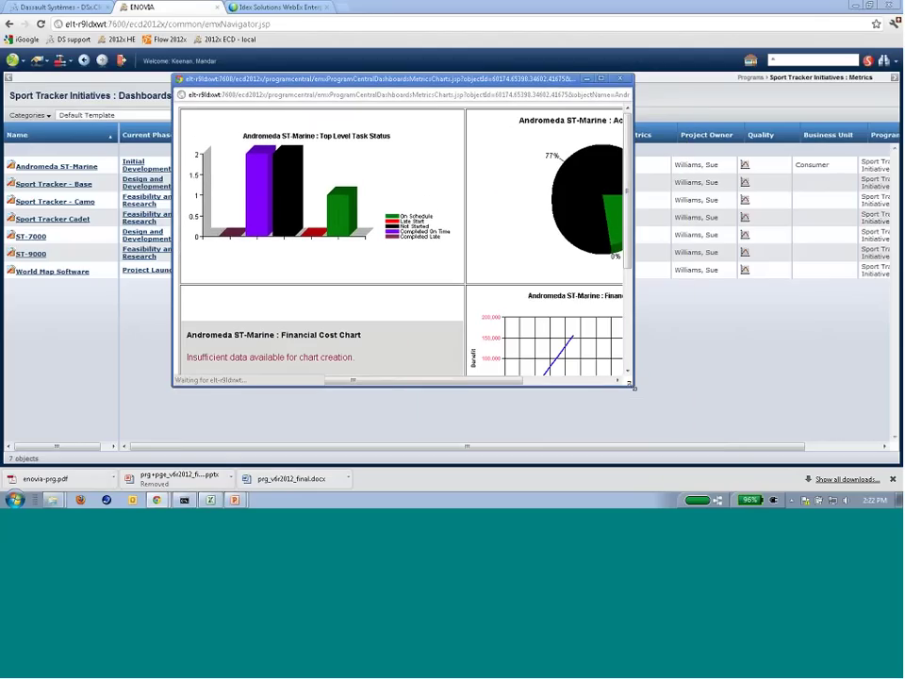
left_click_drag(634, 385, 751, 462)
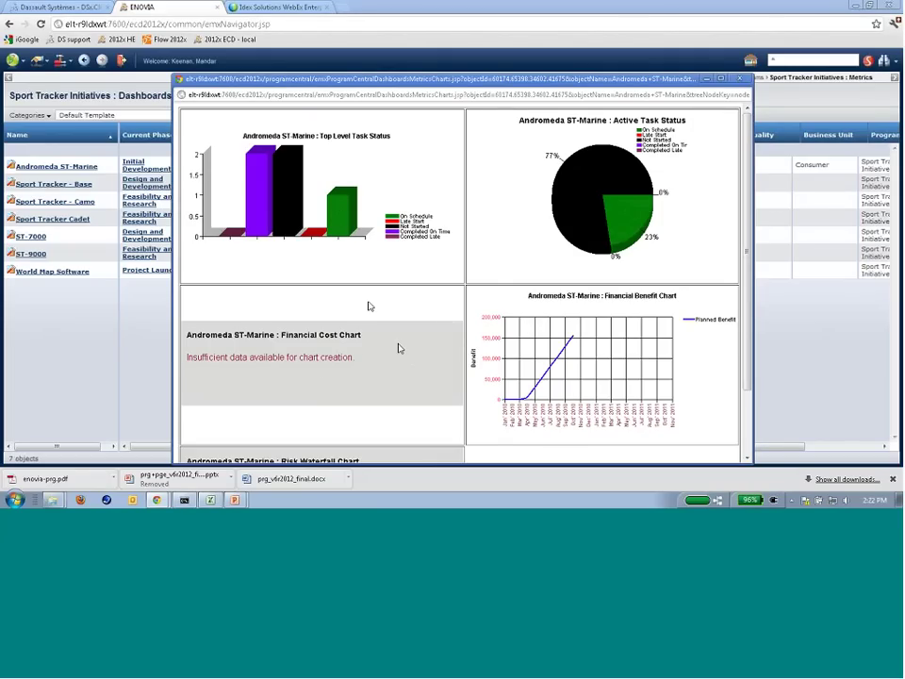
left_click(719, 78)
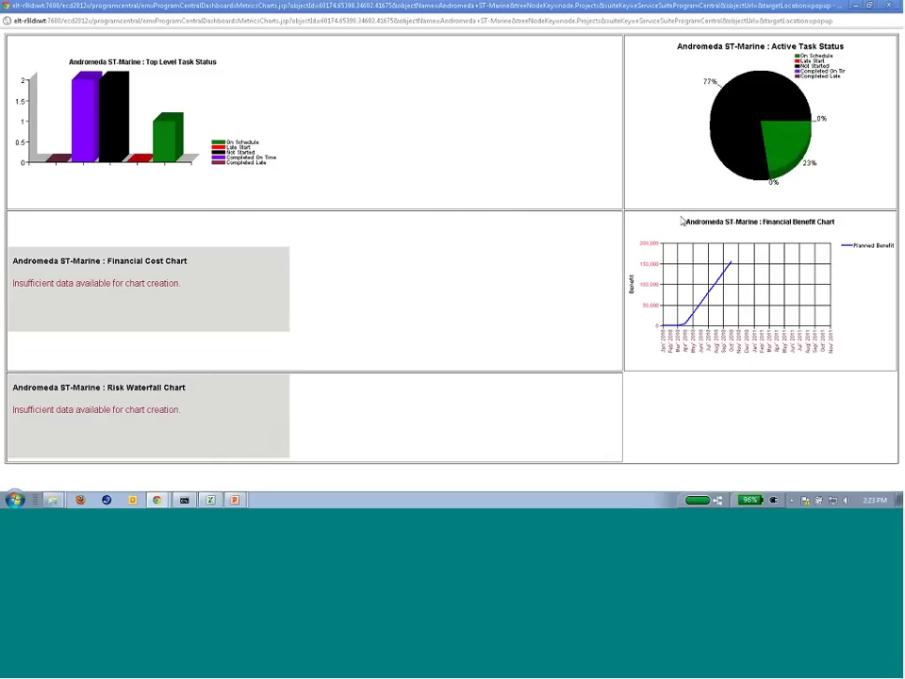
left_click(895, 6)
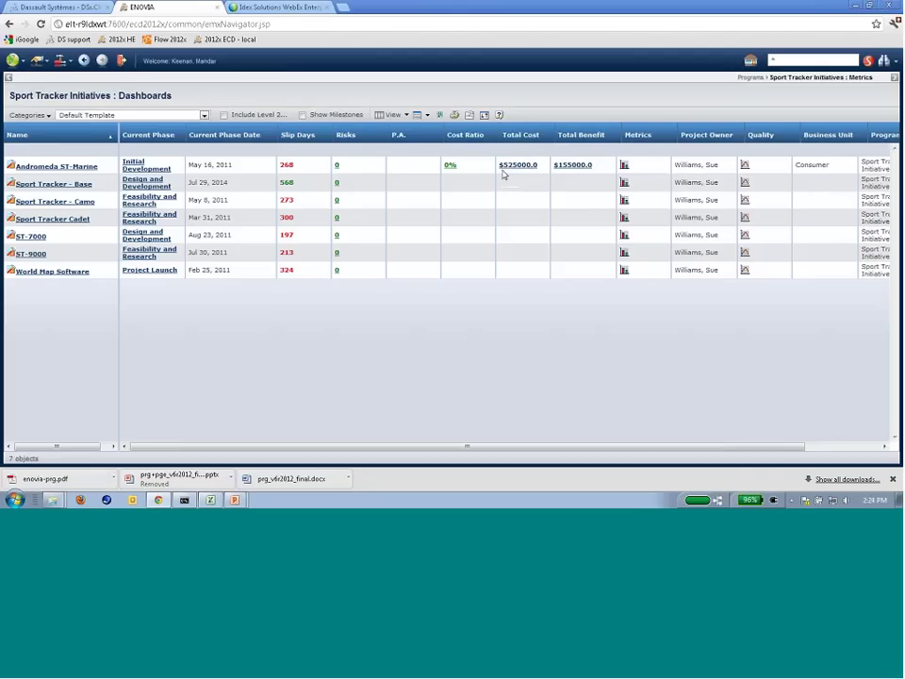
Examine the columns available for a new table view of the Sport Tracker Initiatives dashboard and cancel the customization.
left_click(407, 115)
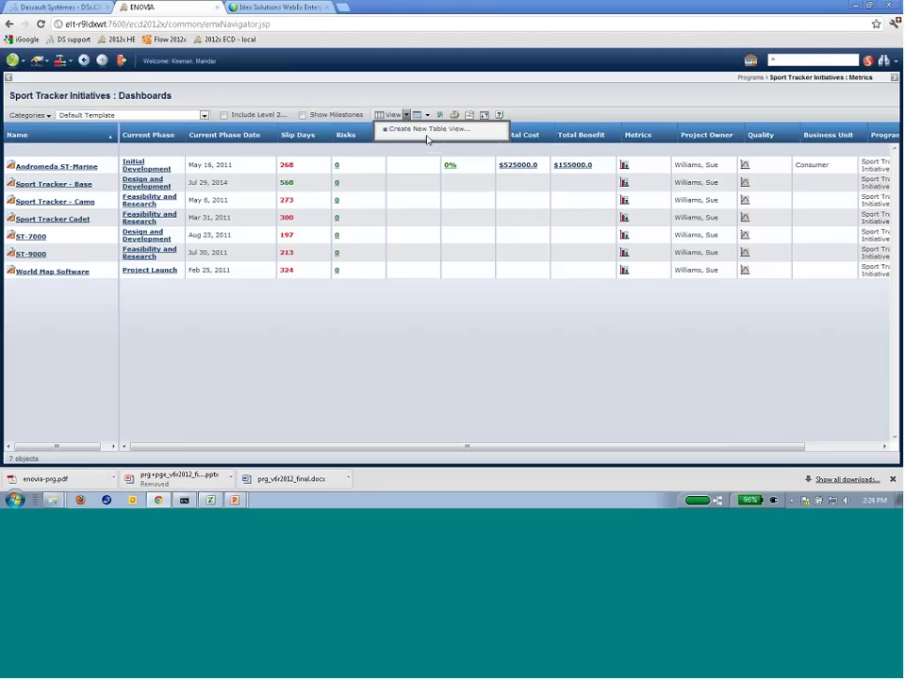
left_click(433, 129)
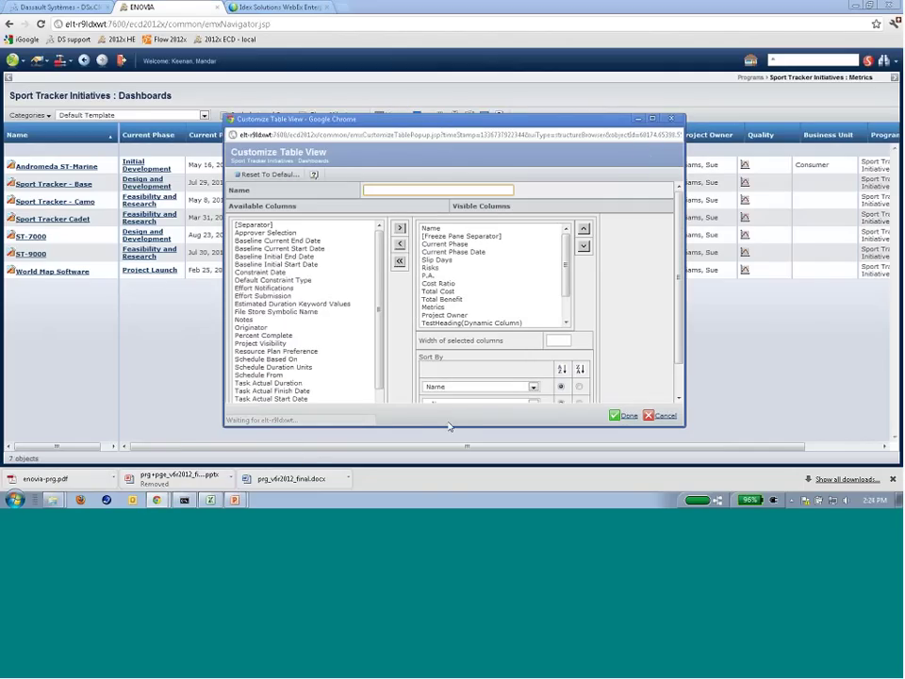
left_click_drag(425, 431, 425, 489)
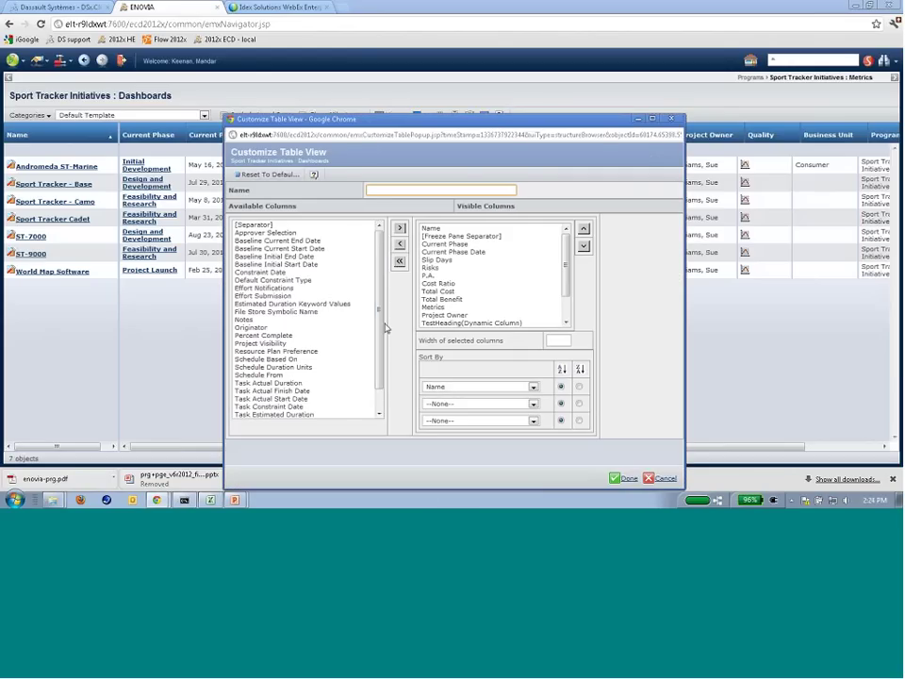
left_click_drag(377, 321, 376, 344)
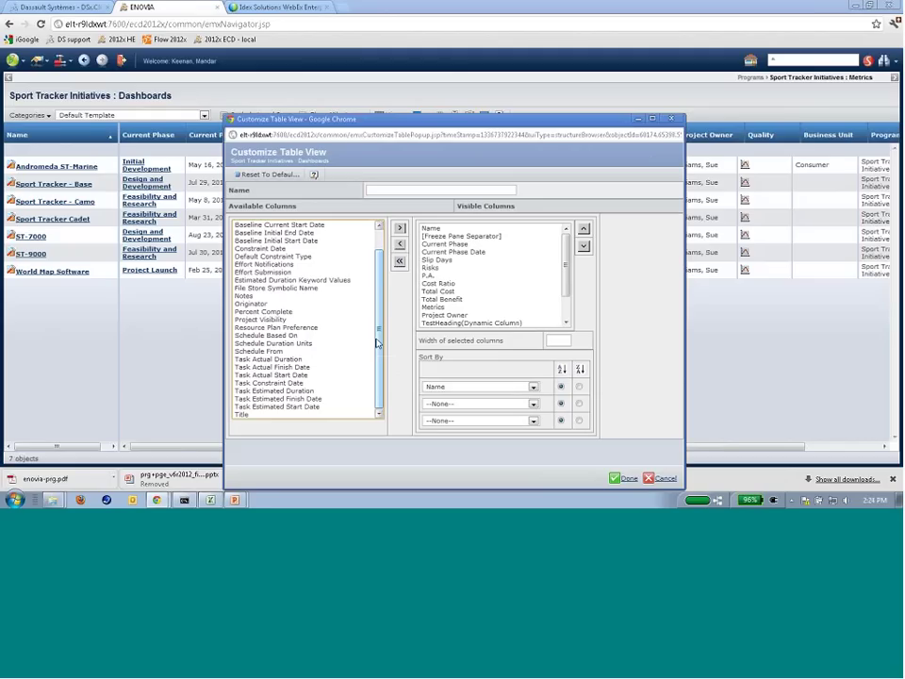
left_click_drag(376, 343, 379, 321)
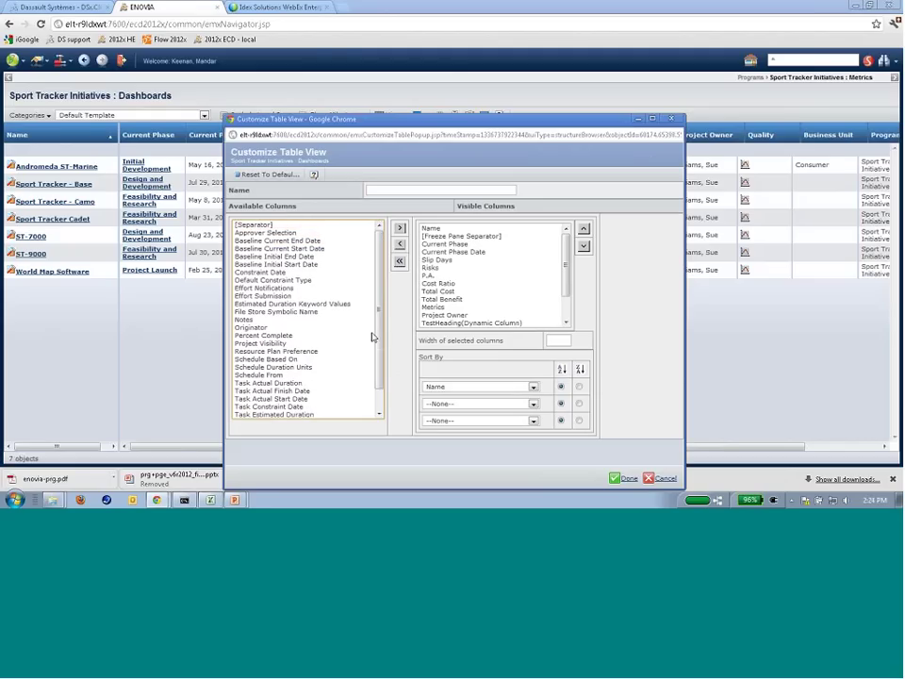
scroll(327, 369, "down", 1)
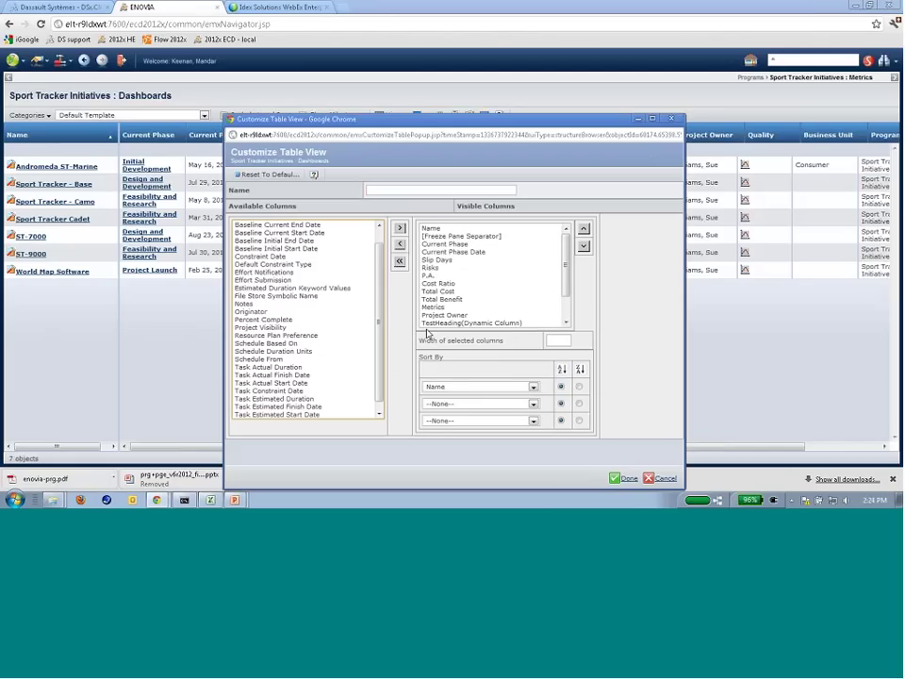
left_click(661, 479)
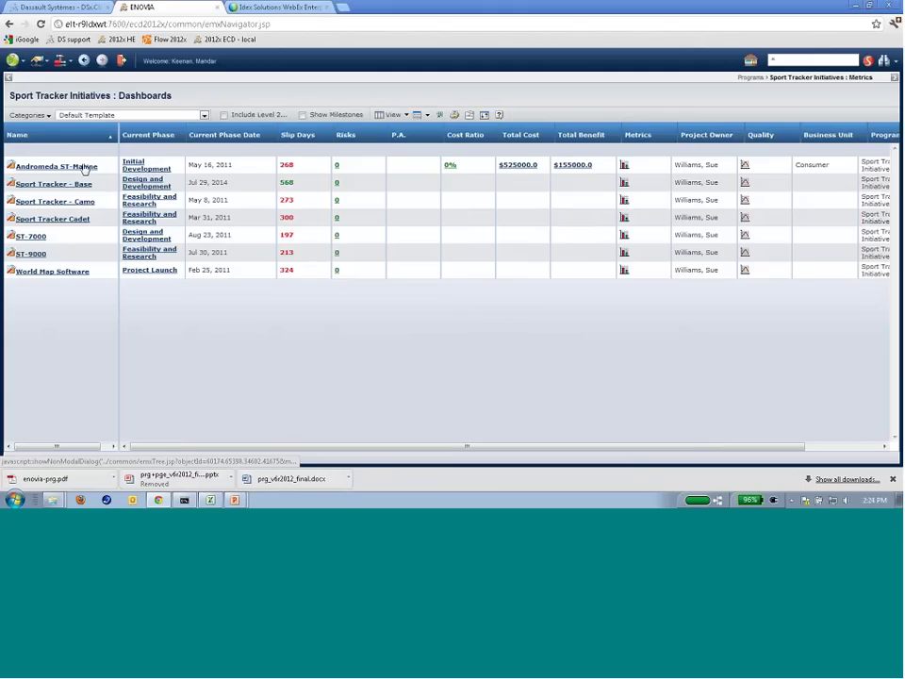
Open the Andromeda ST-Marine project dashboard and examine the dates and status of its schedule phases and gates.
left_click(85, 167)
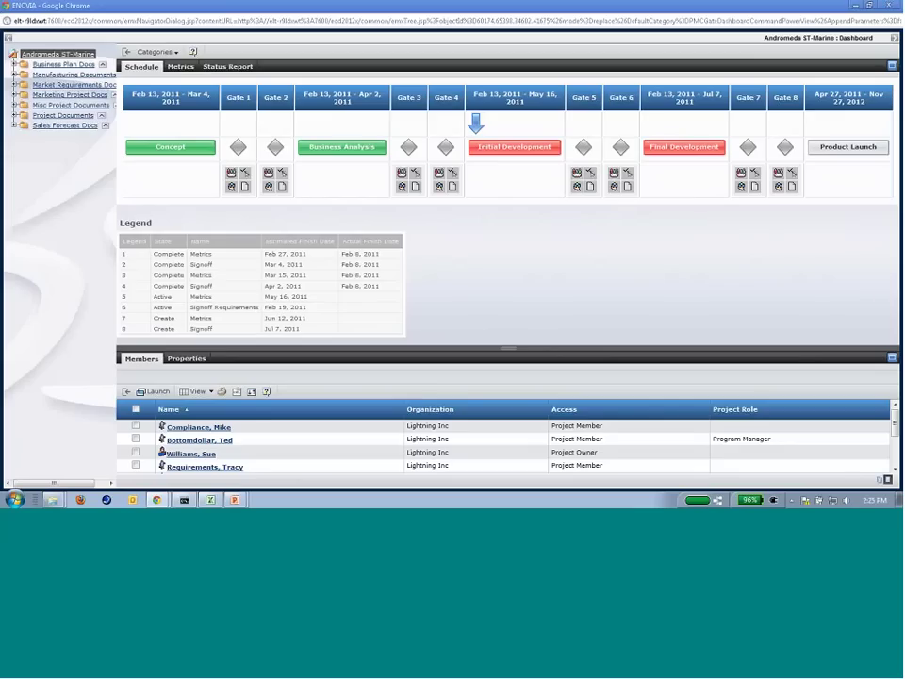
left_click(54, 86)
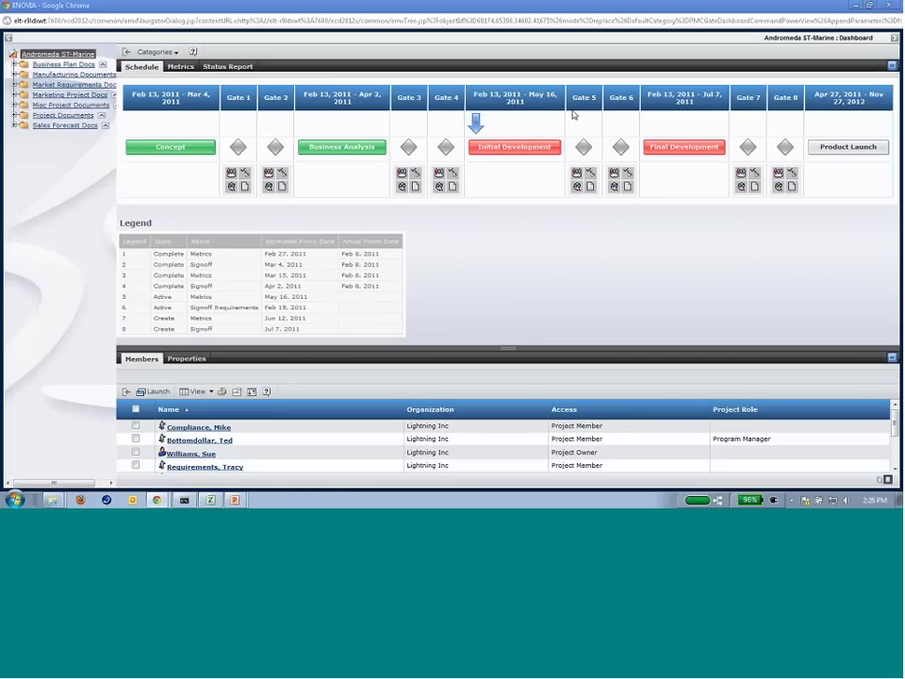
mouse_move(366, 154)
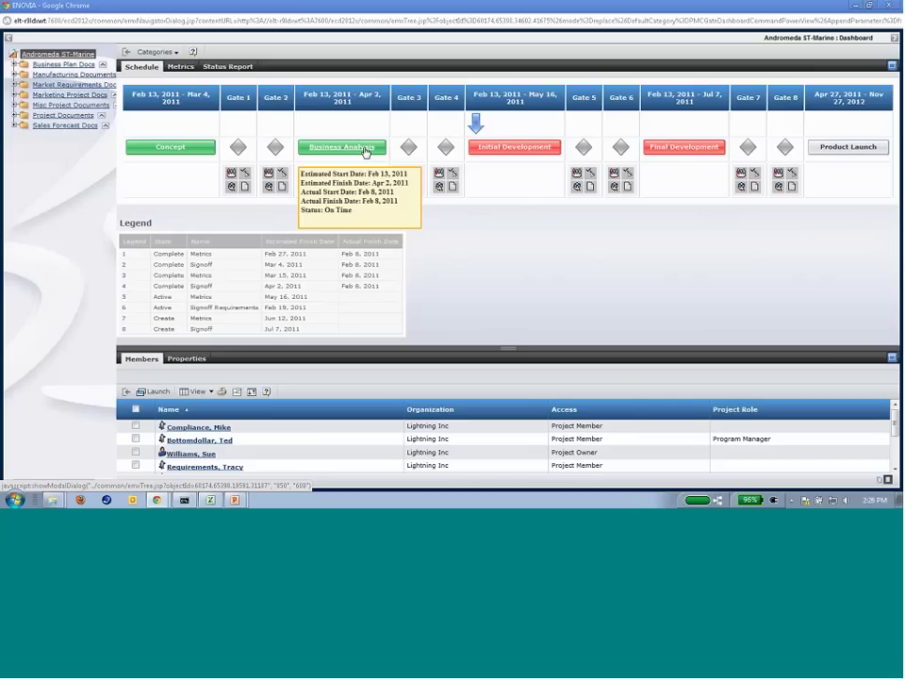
mouse_move(282, 149)
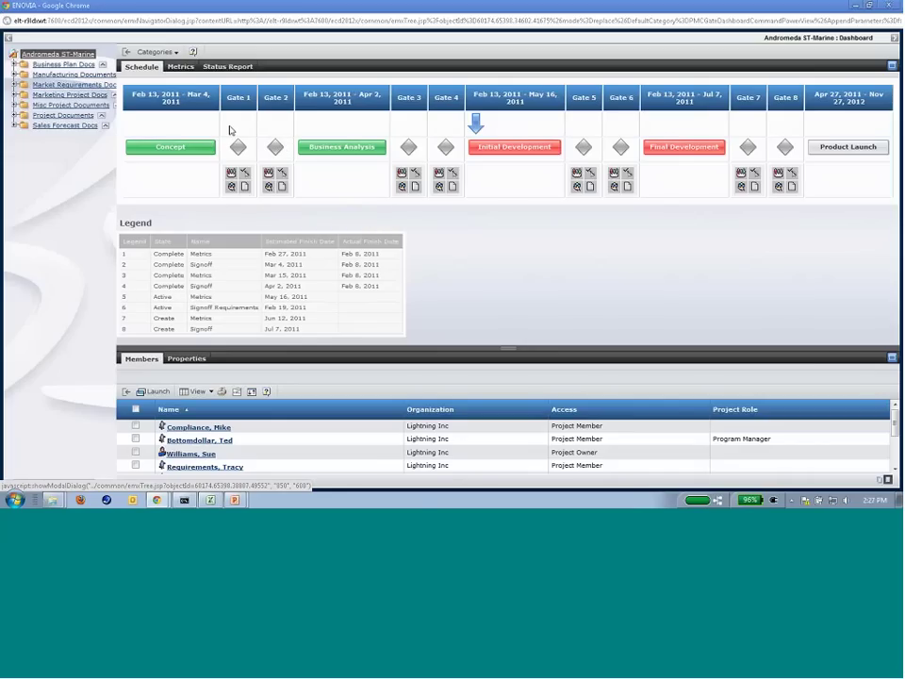
mouse_move(170, 148)
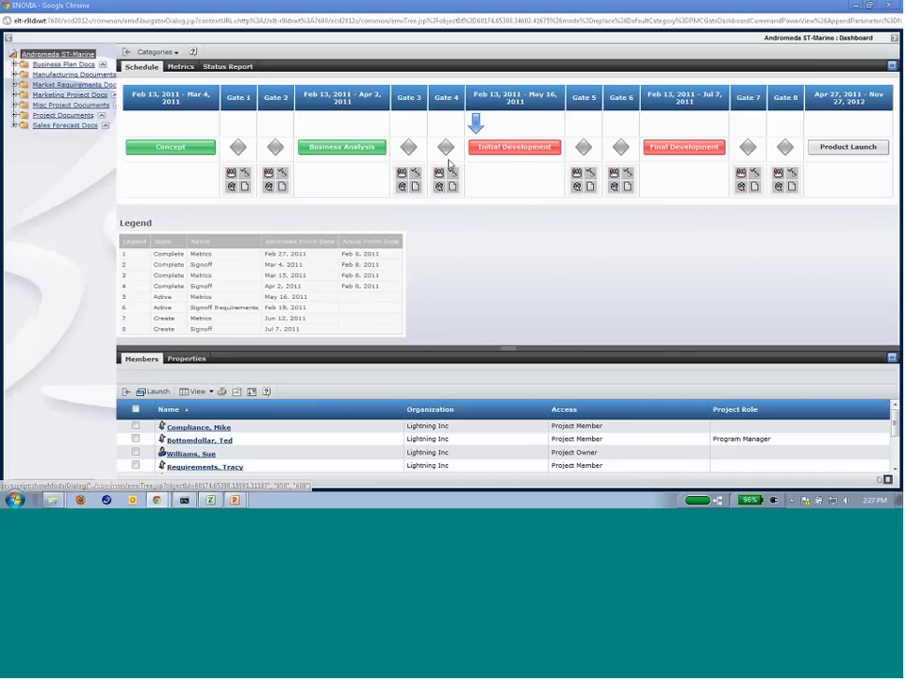
mouse_move(507, 153)
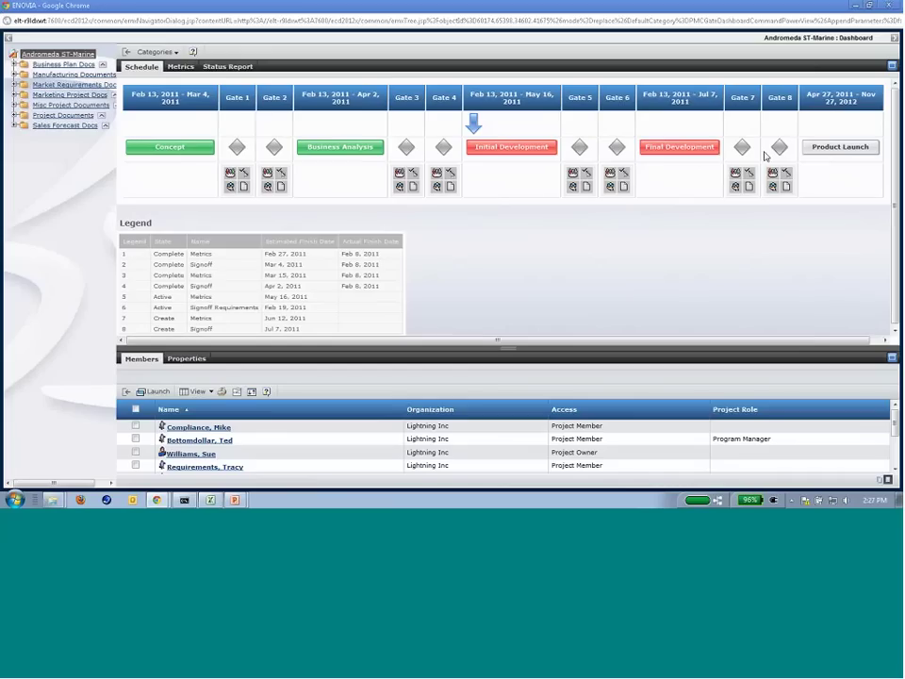
mouse_move(539, 153)
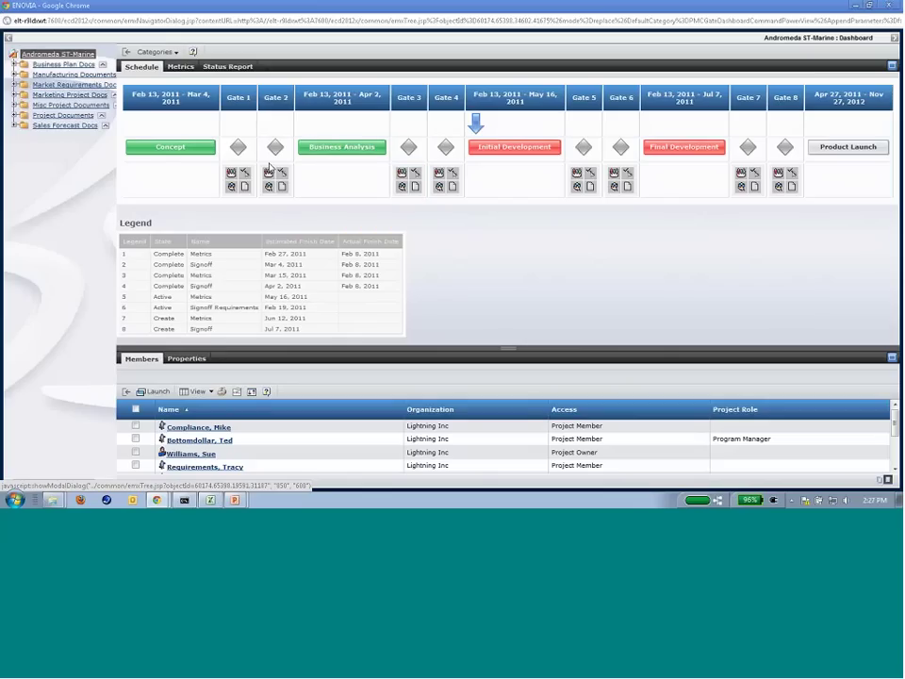
mouse_move(208, 151)
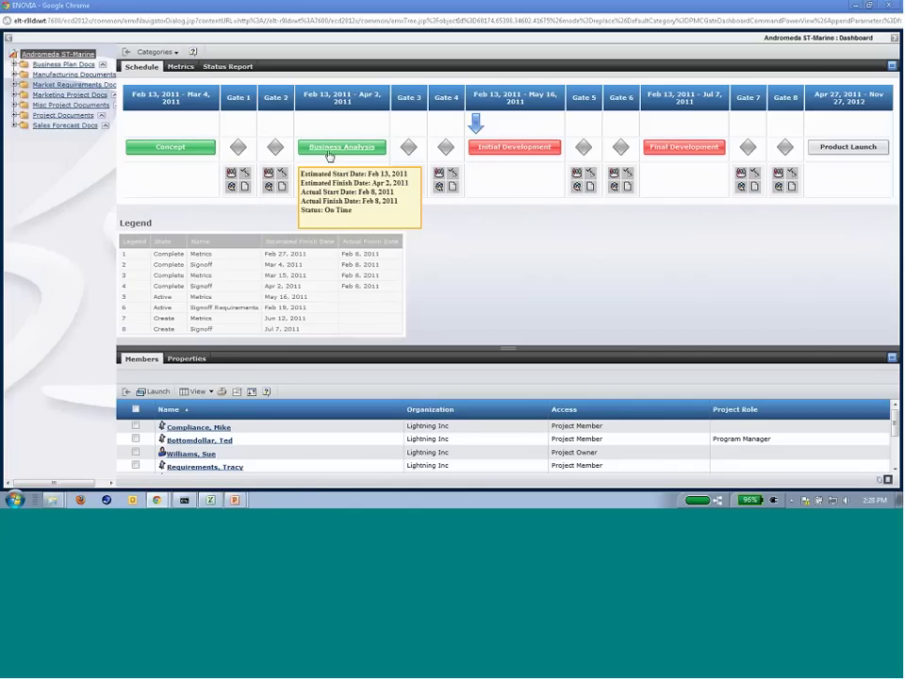
Open the work breakdown structure of the Gate 2 signoff and widen it to inspect its task names and estimated and actual dates.
left_click(274, 151)
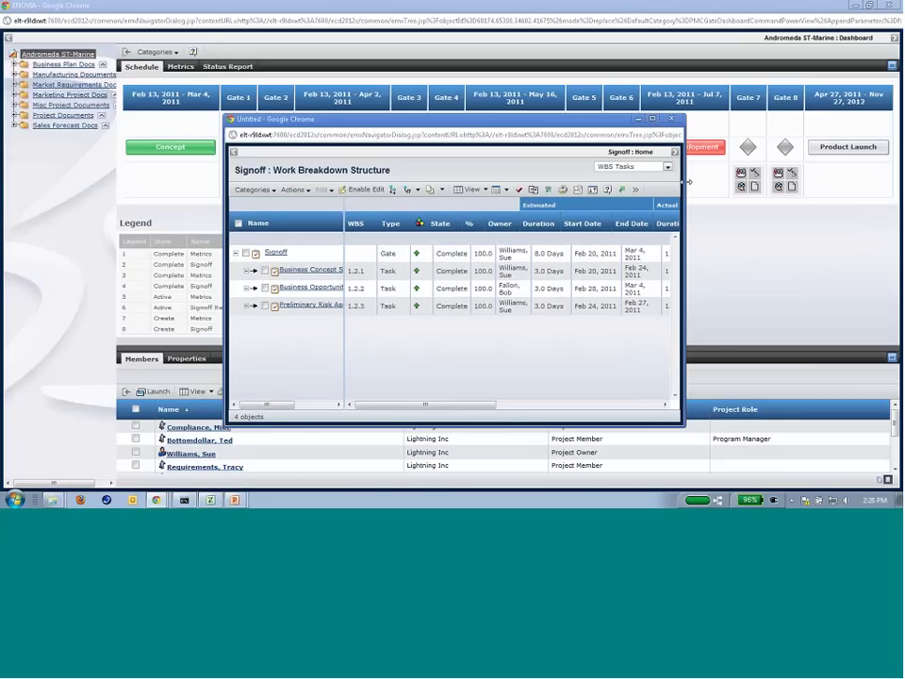
left_click_drag(687, 182, 781, 186)
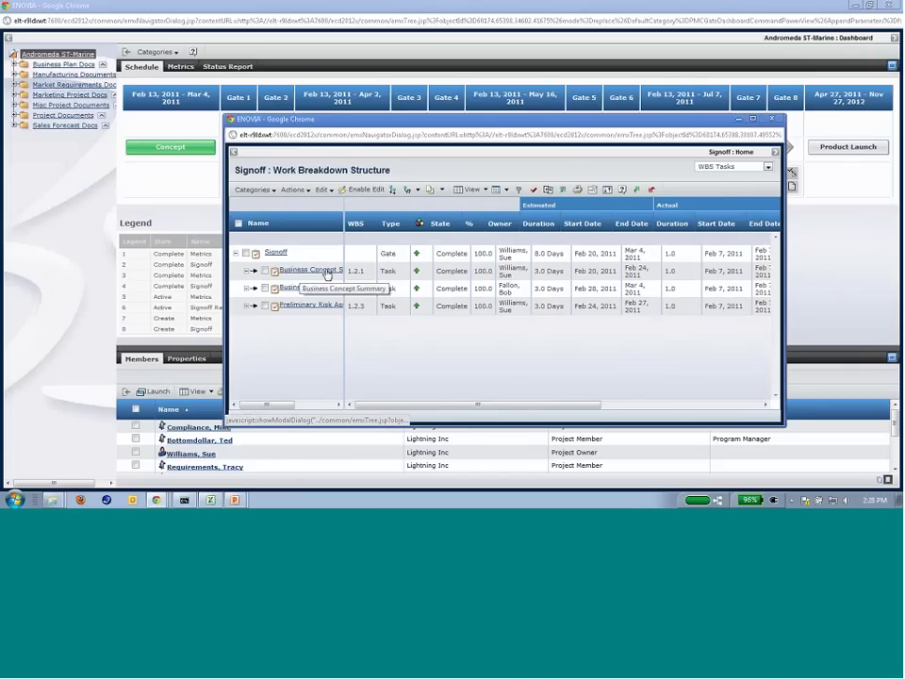
left_click_drag(344, 252, 373, 259)
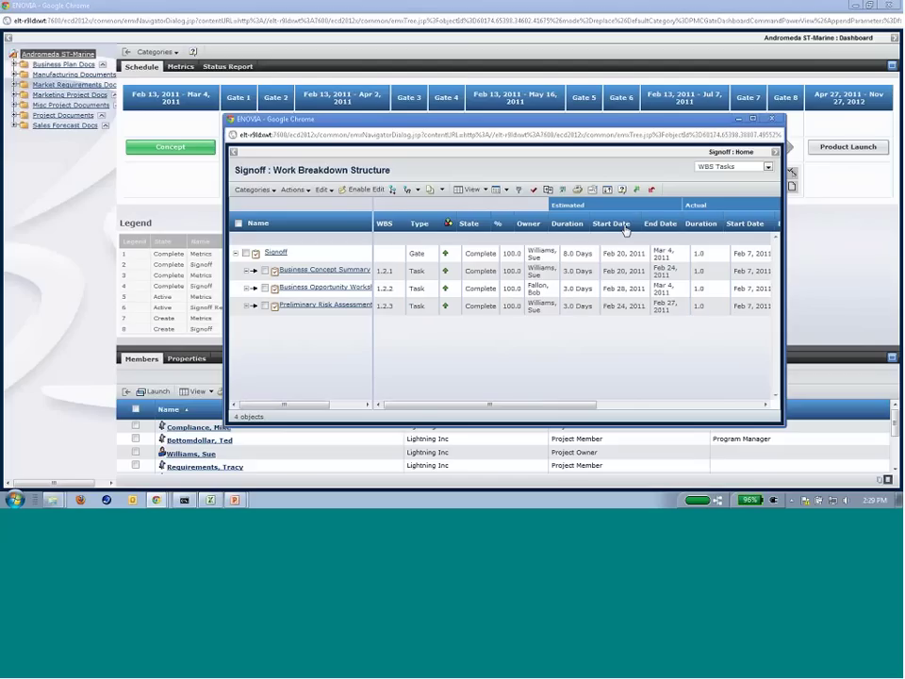
left_click_drag(783, 282, 863, 281)
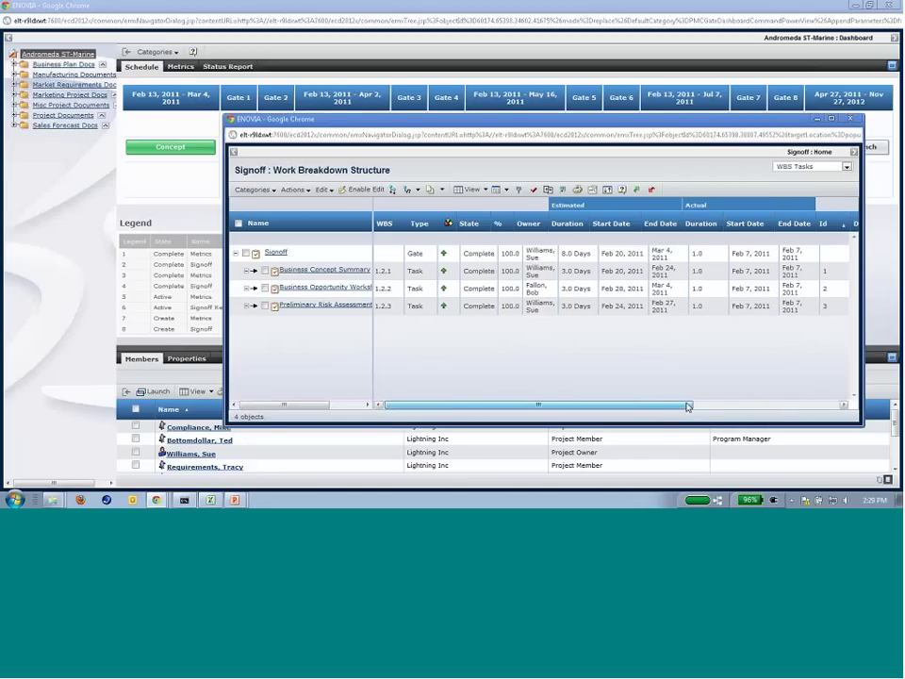
left_click_drag(688, 405, 651, 408)
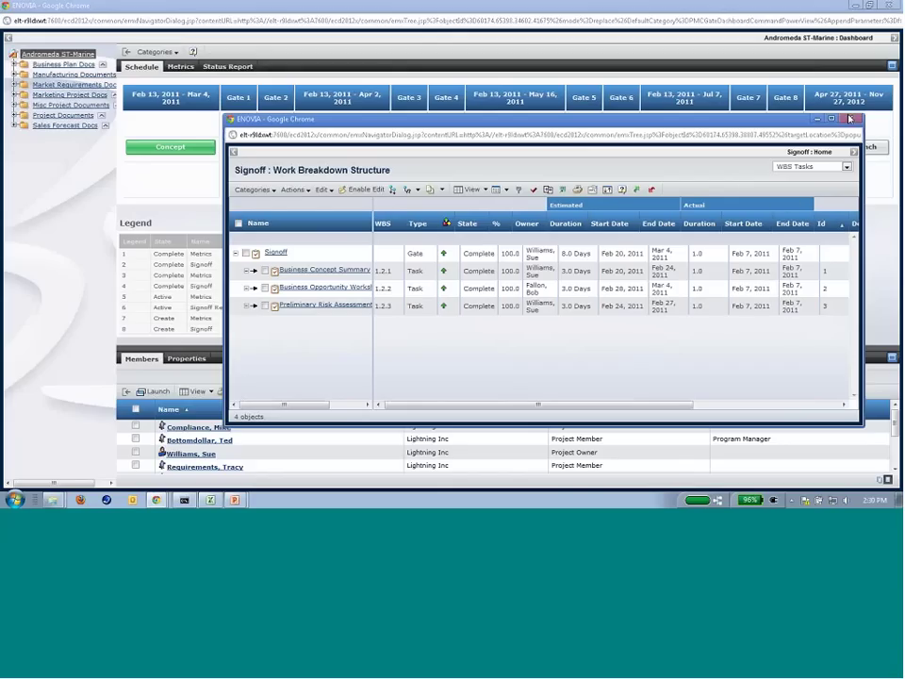
Close the signoff window, enlarge the Andromeda ST-Marine member list, and examine the members' organizations, access and project roles.
left_click(851, 119)
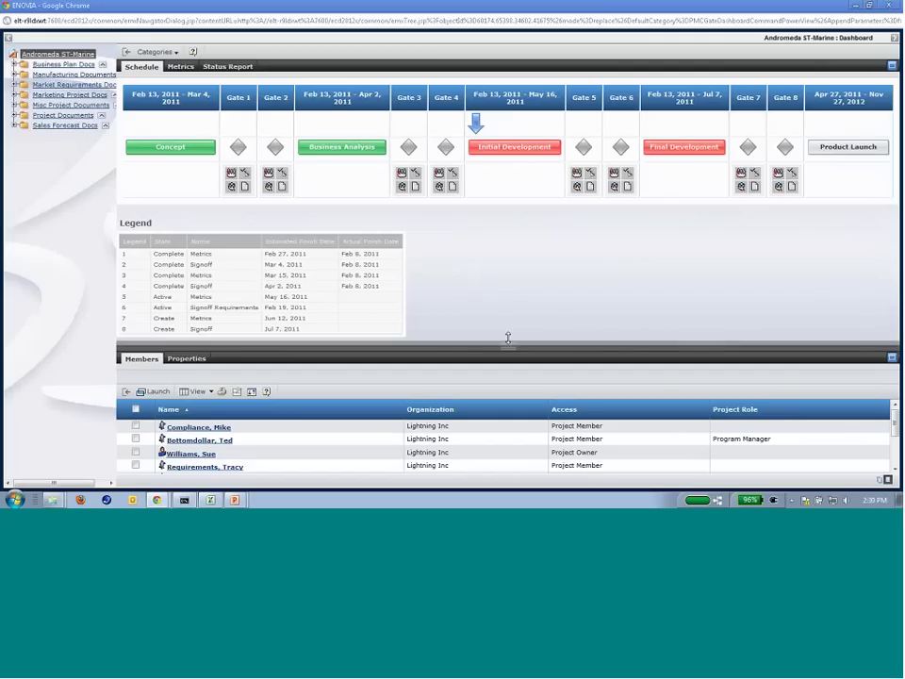
left_click_drag(507, 337, 509, 329)
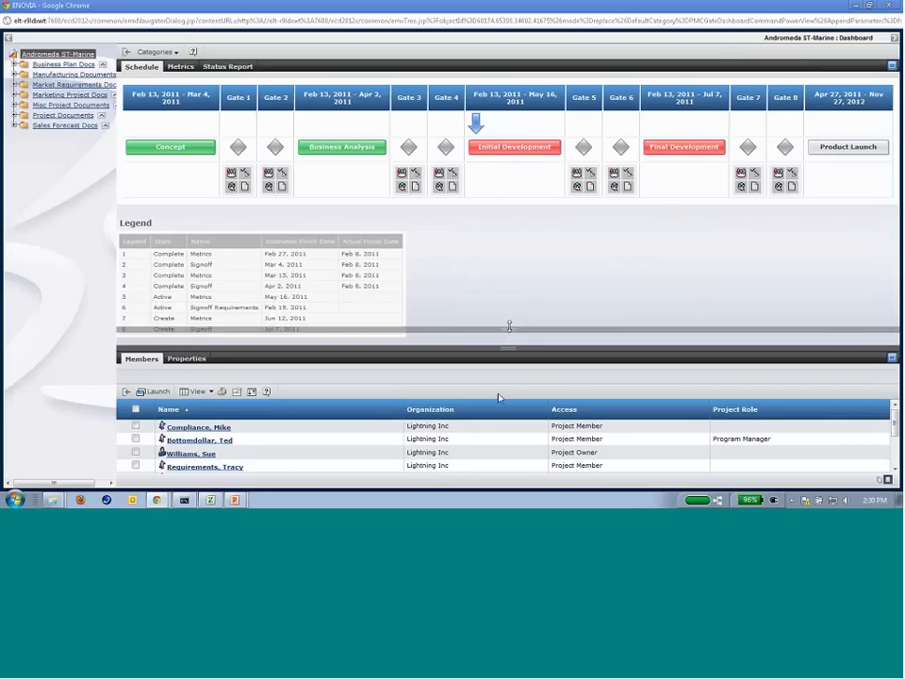
left_click_drag(508, 330, 508, 320)
scroll(896, 410, "down", 1)
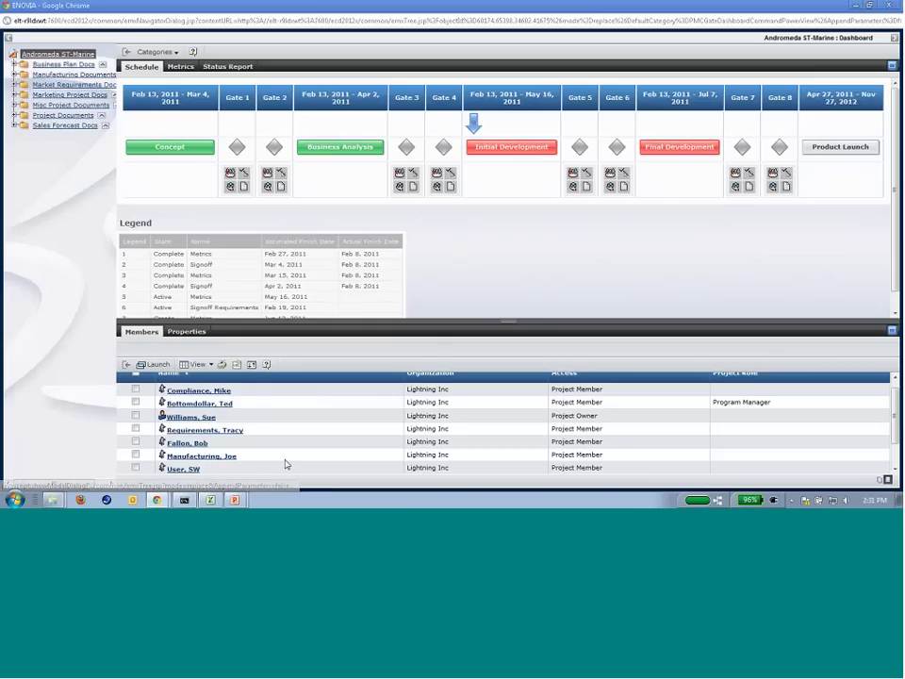
scroll(239, 420, "down", 1)
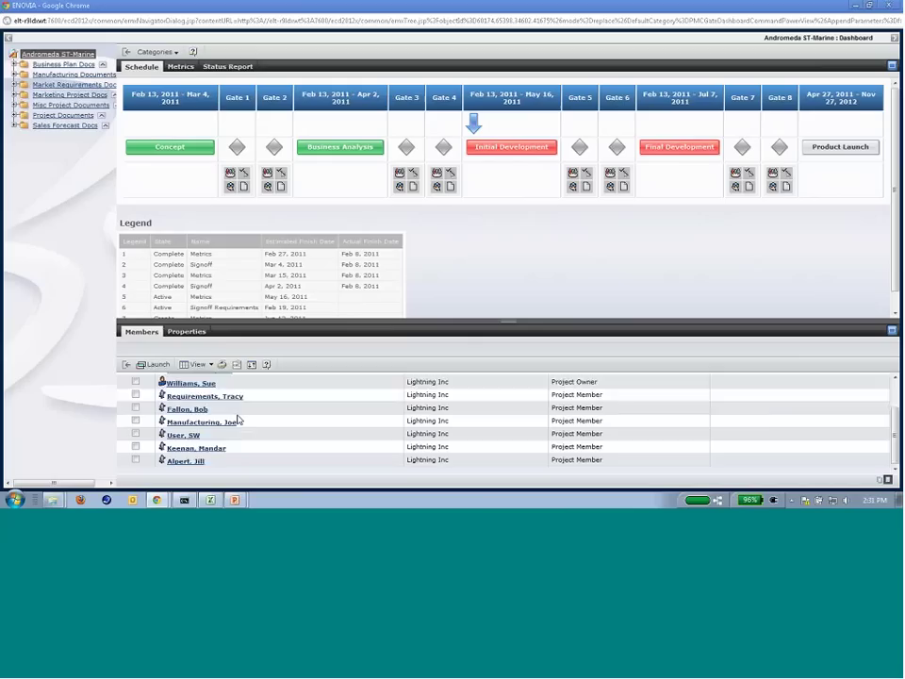
scroll(239, 419, "up", 1)
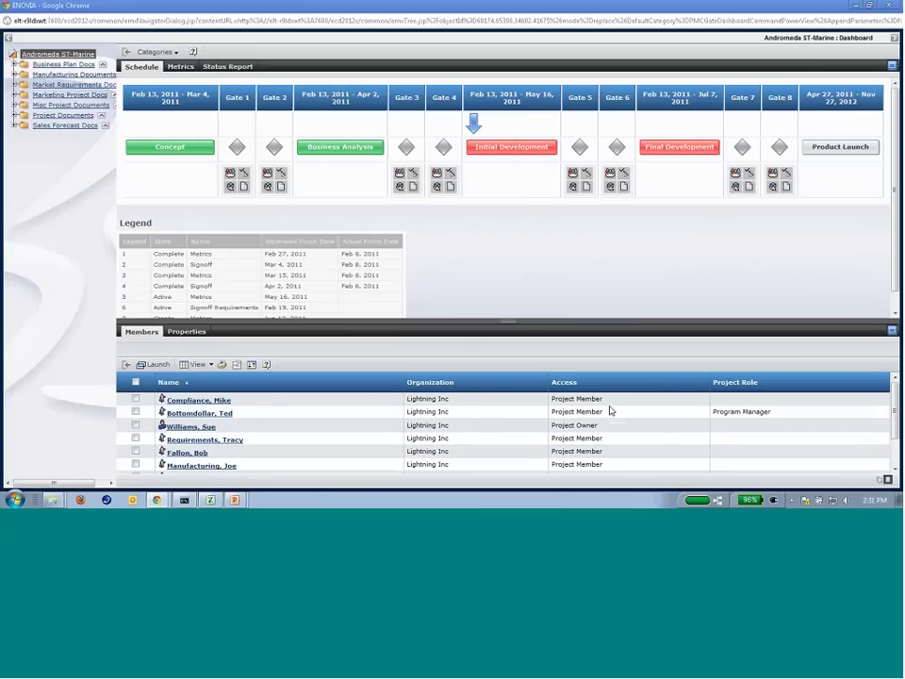
scroll(609, 411, "down", 1)
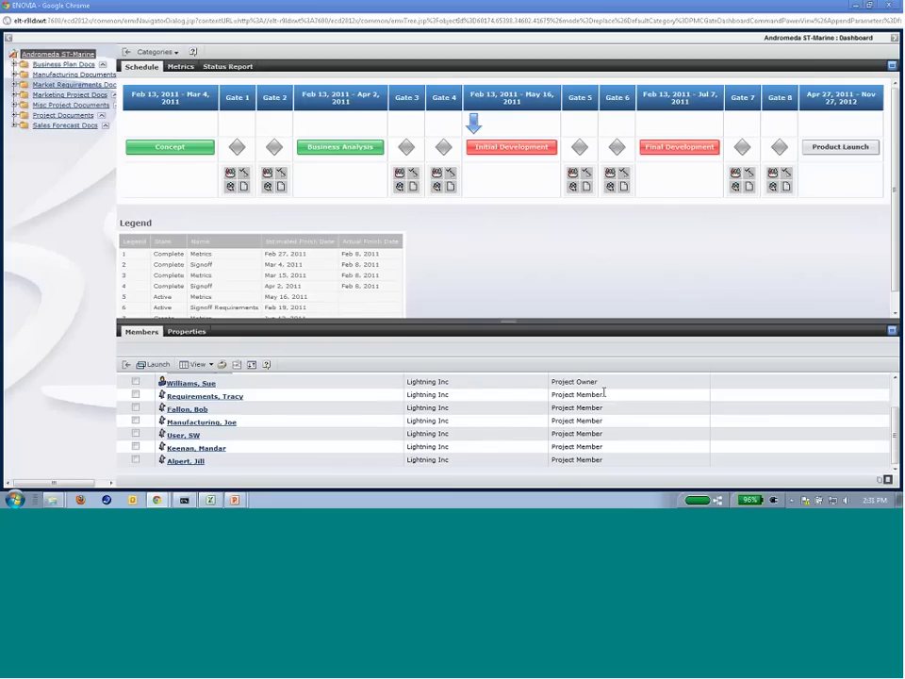
scroll(751, 411, "up", 1)
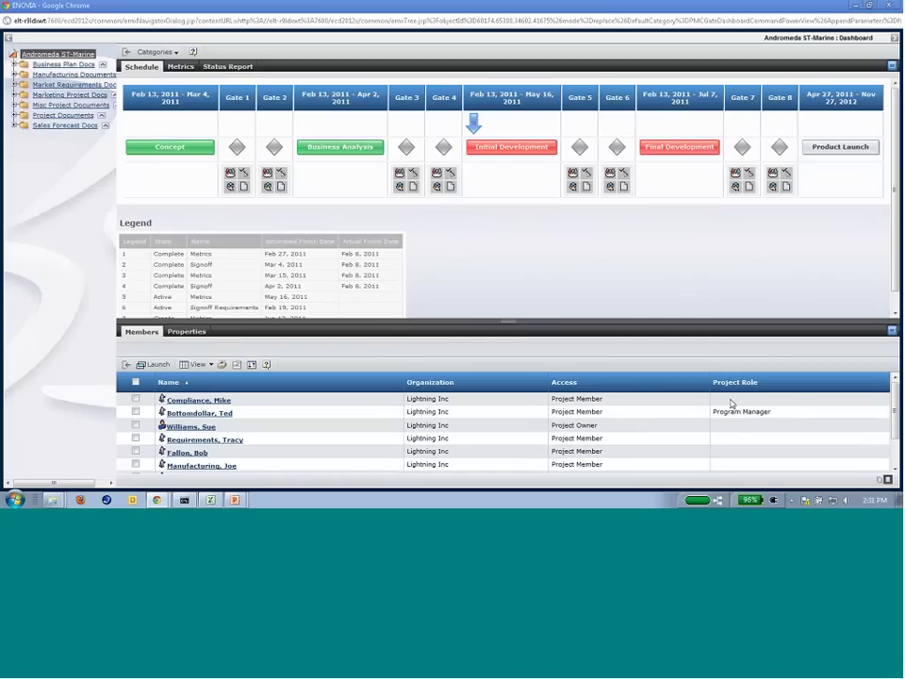
scroll(732, 403, "down", 2)
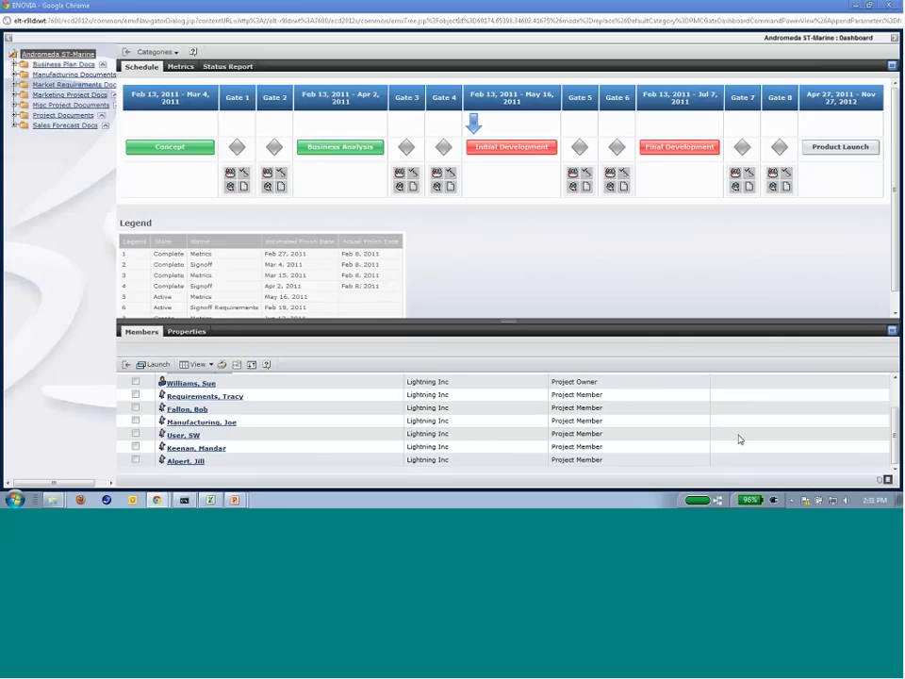
scroll(740, 439, "up", 3)
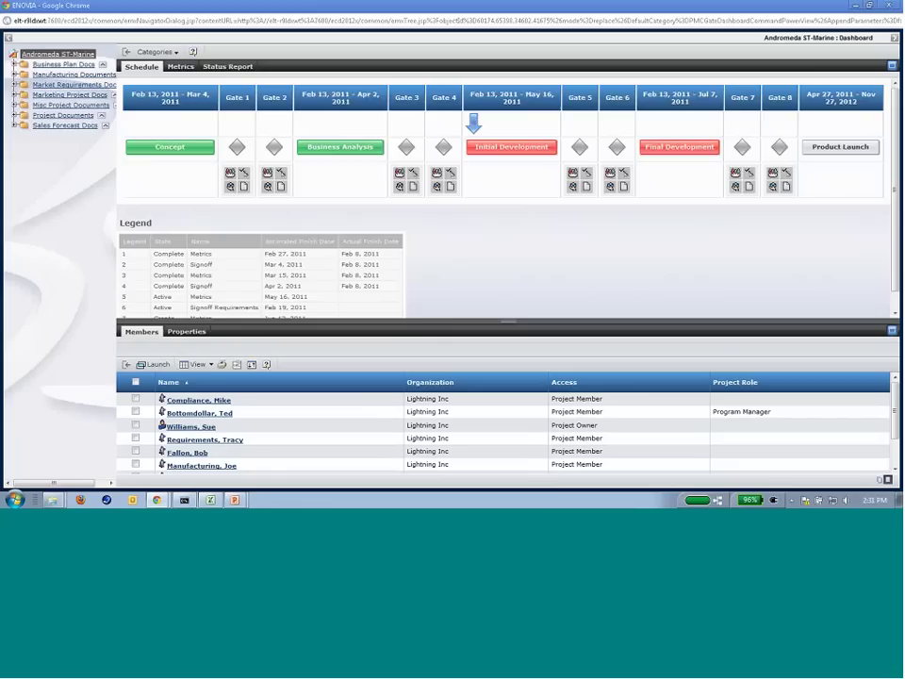
Look through the project's metrics and status report, and return to its schedule of phases and gates.
left_click(181, 66)
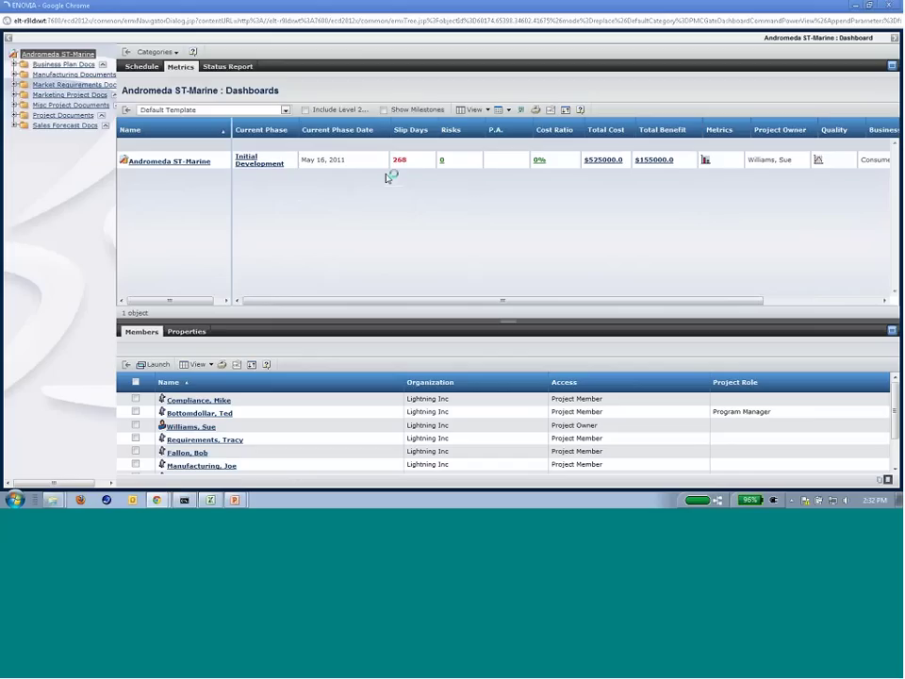
left_click(269, 166)
left_click(229, 72)
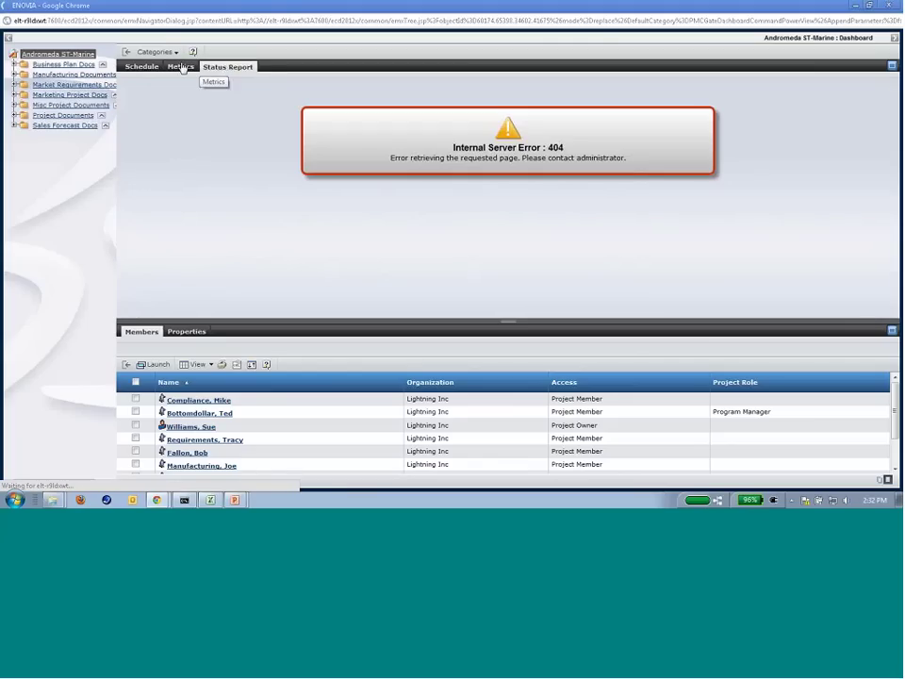
left_click(181, 68)
left_click(142, 69)
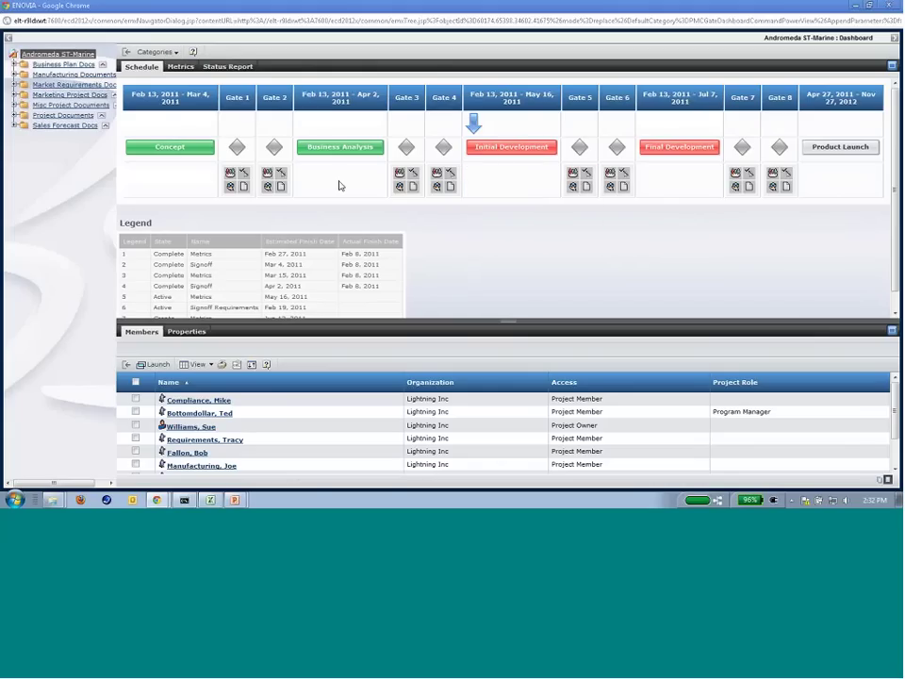
View the project's business goals and open its financial forecast.
left_click(155, 52)
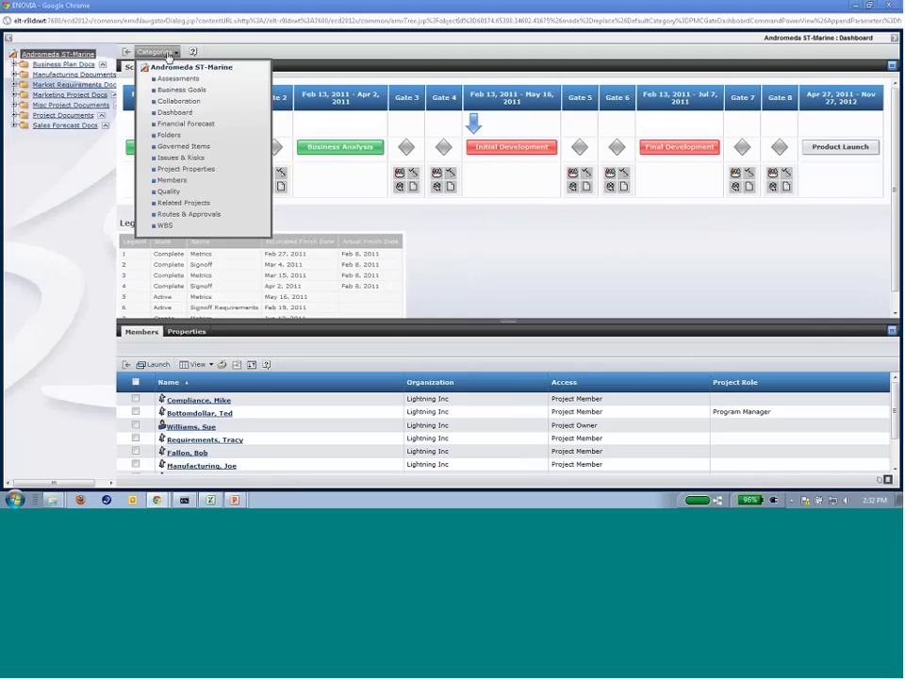
left_click(207, 91)
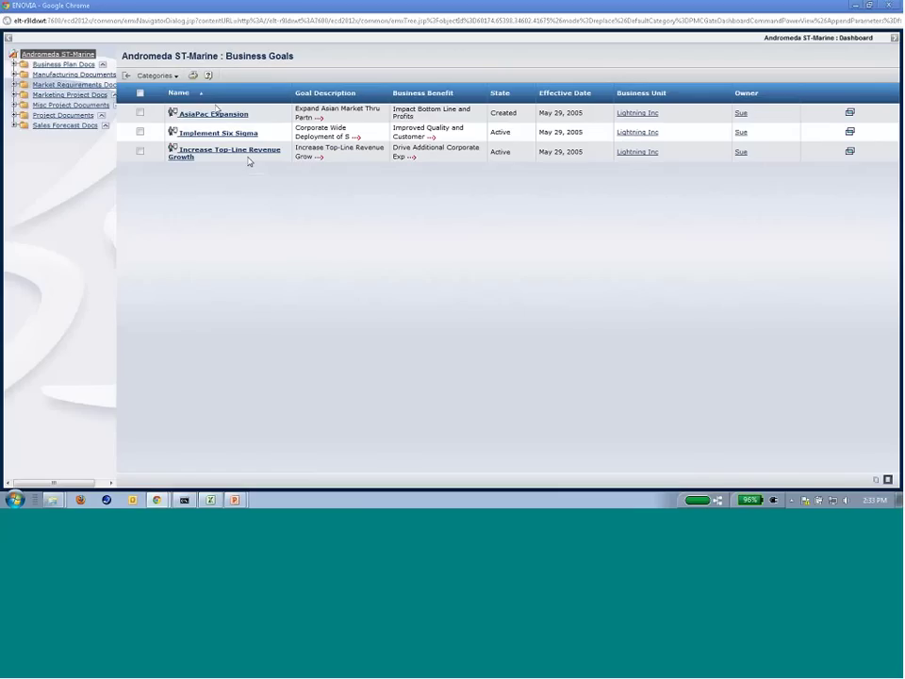
left_click(173, 76)
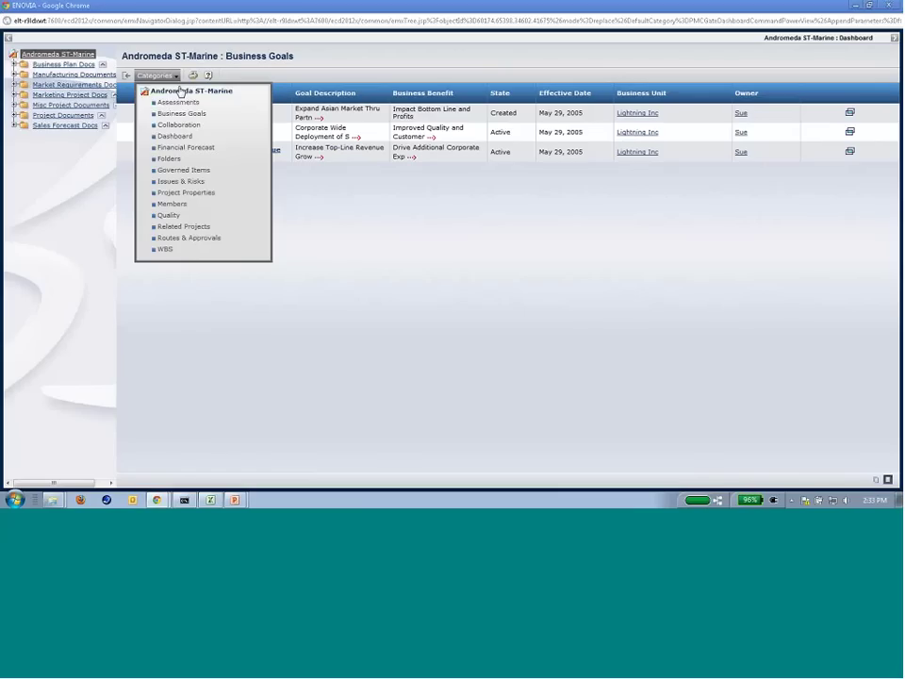
left_click(220, 148)
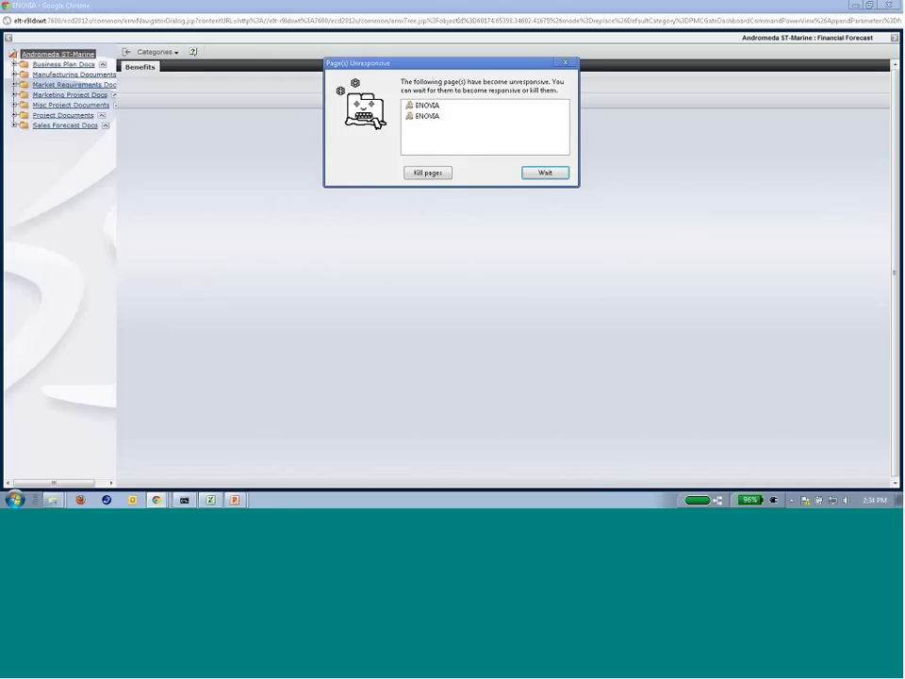
Wait for the unresponsive ENOVIA pages, and kill them when the page warning is brought back up.
left_click(540, 175)
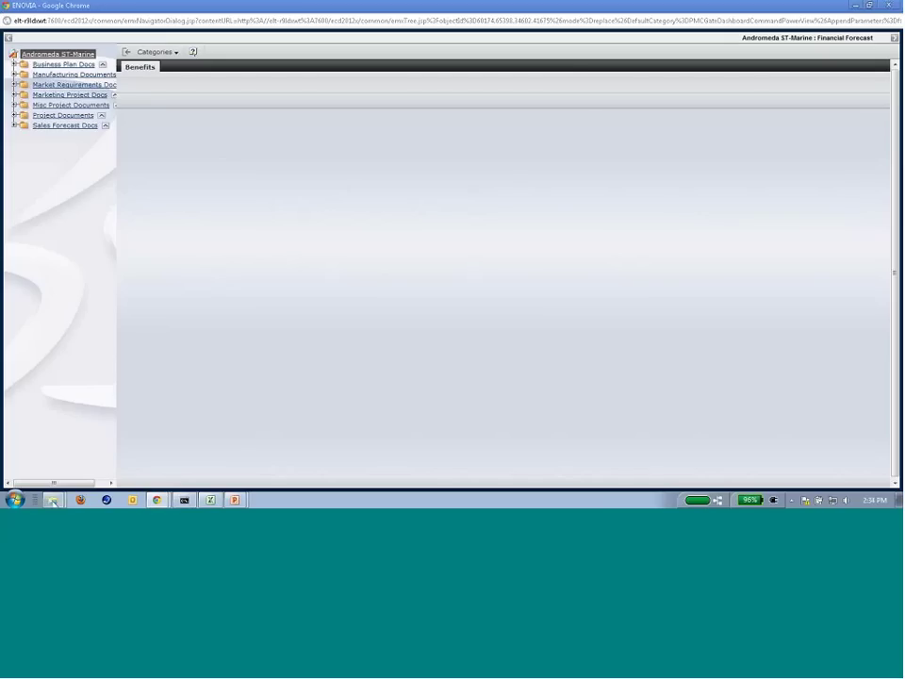
mouse_move(156, 500)
left_click(155, 476)
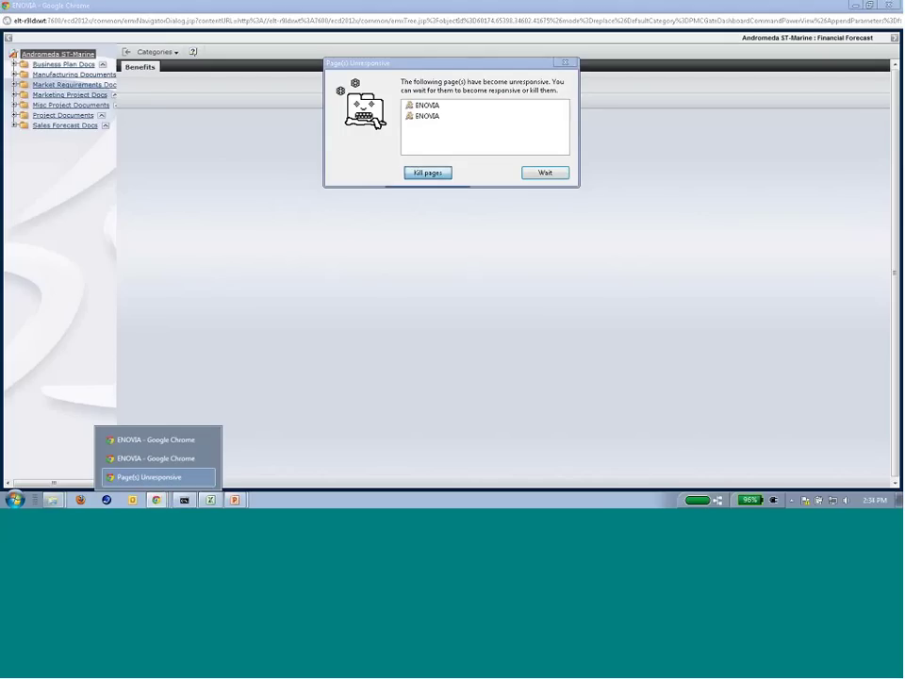
left_click(428, 173)
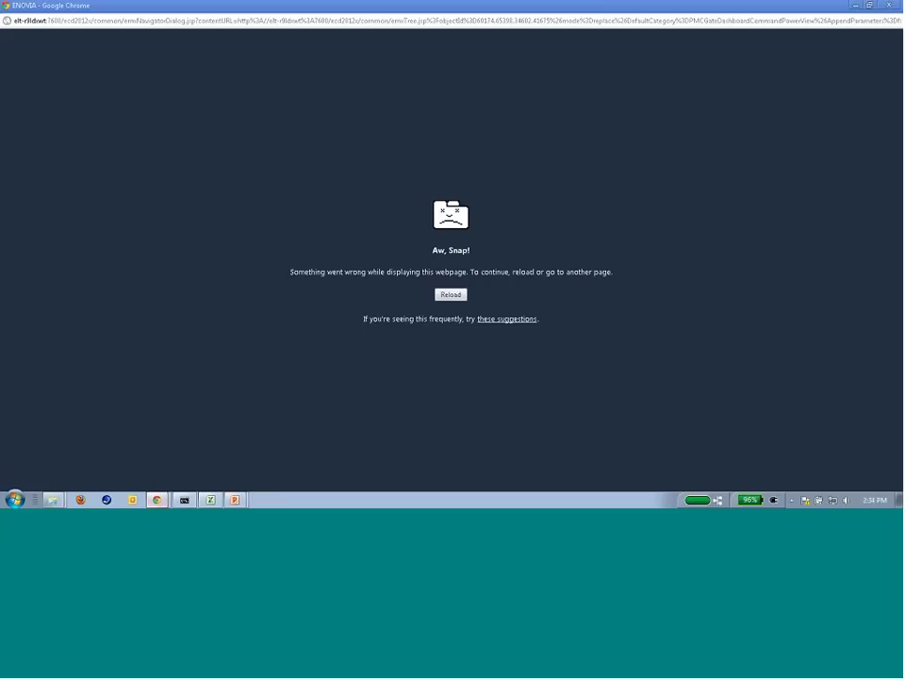
Reload the Andromeda ST-Marine project window and the main ENOVIA page, and return to the project window.
key("F5")
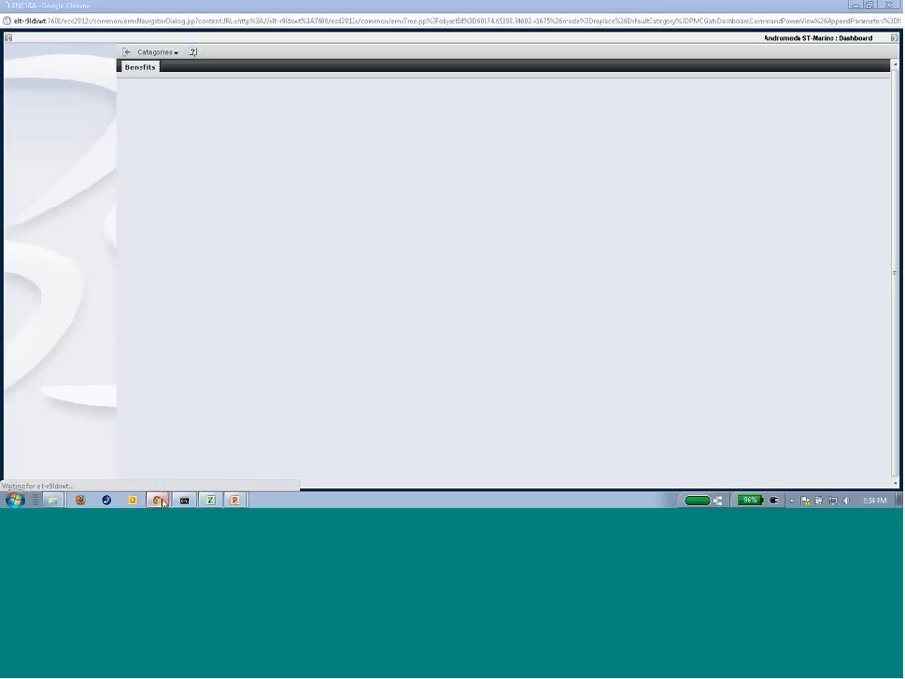
mouse_move(158, 500)
left_click(185, 458)
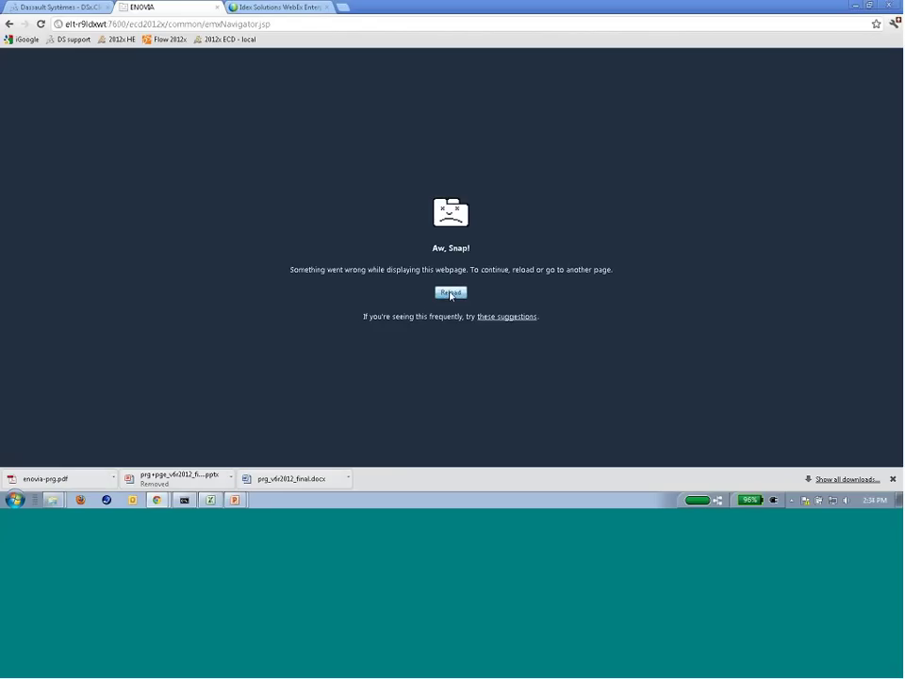
left_click(449, 292)
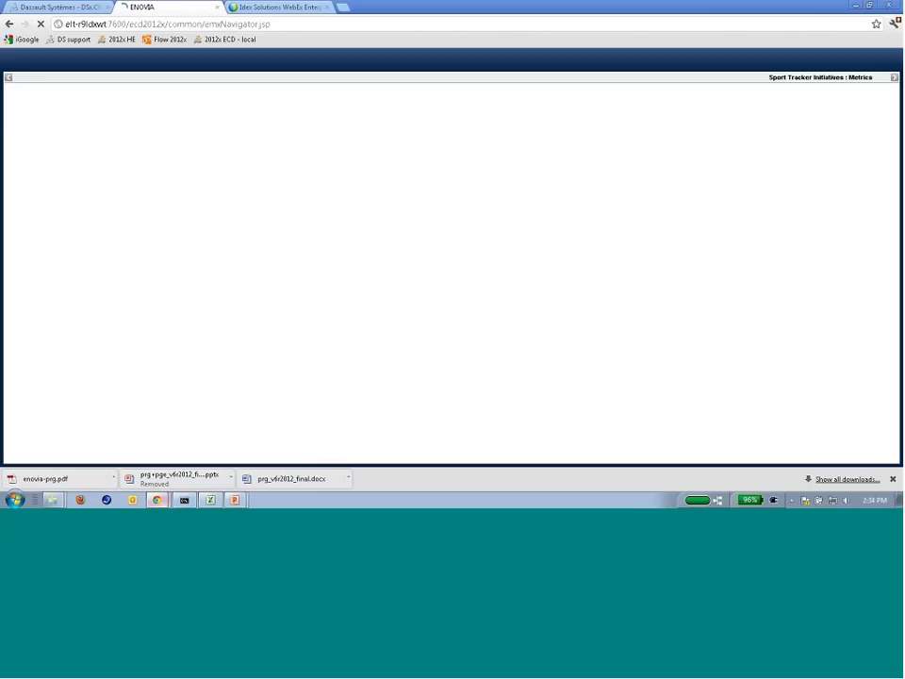
left_click(156, 500)
left_click(166, 474)
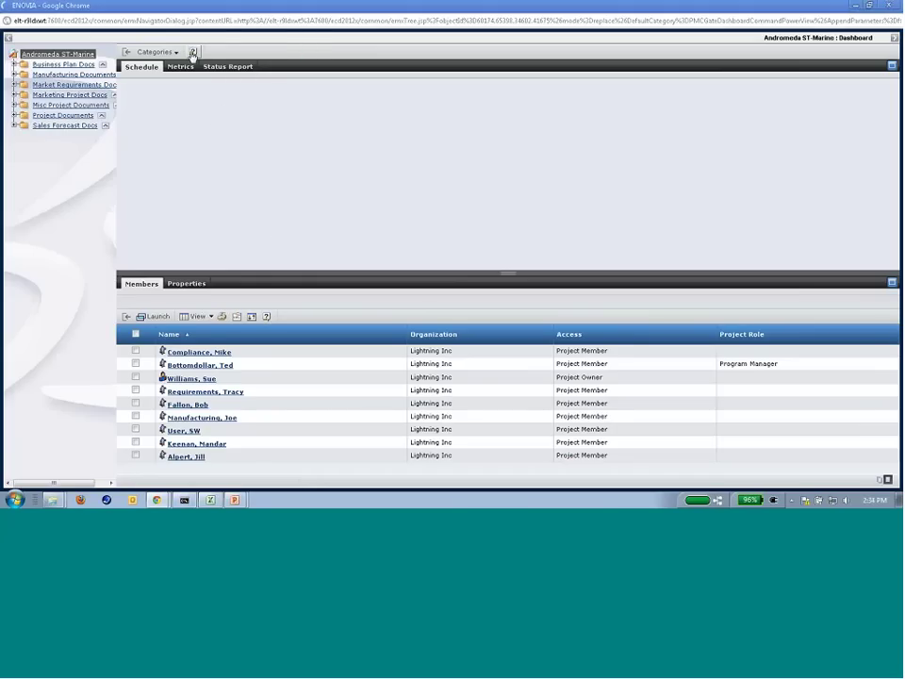
Open the project's issues and risks, and set the issue list's filter to All.
left_click(156, 53)
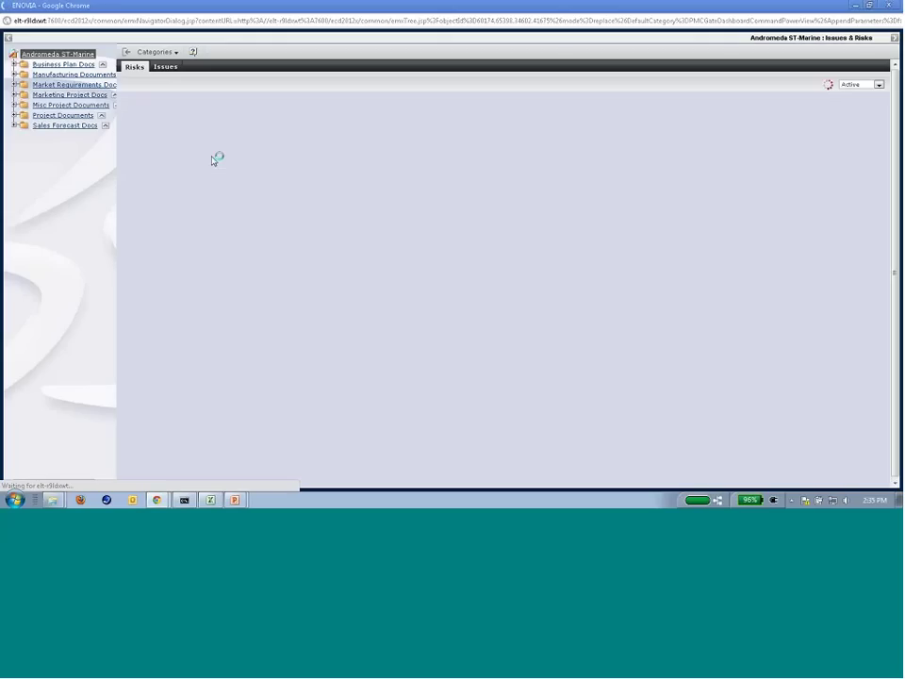
left_click(164, 68)
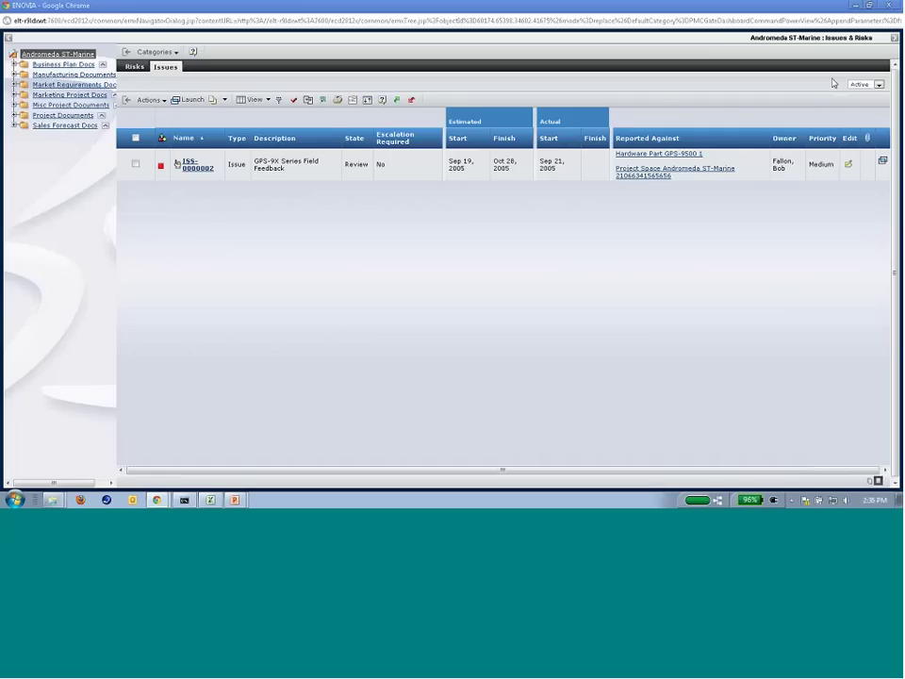
left_click(872, 84)
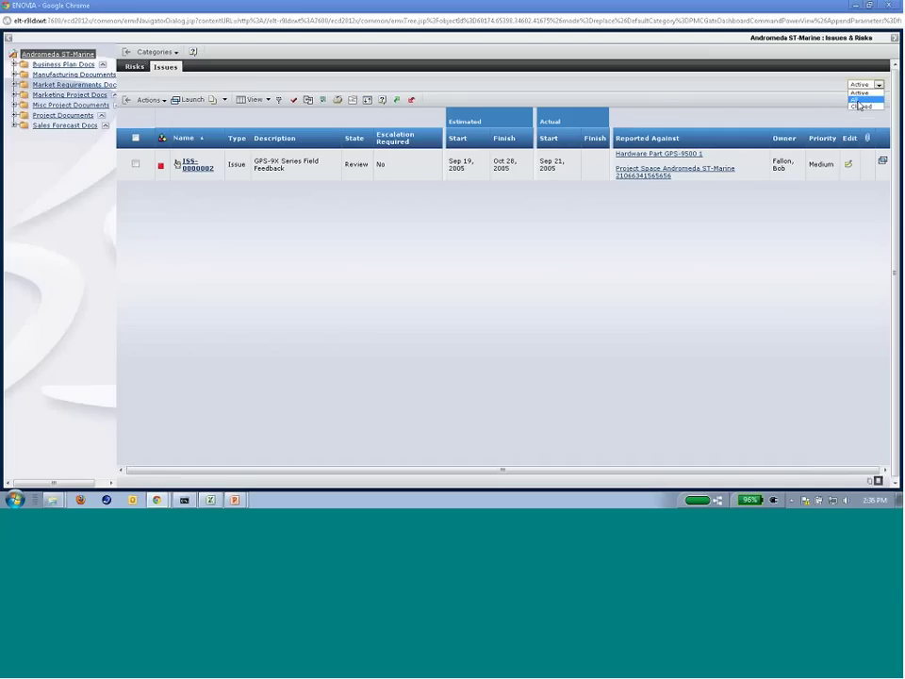
left_click(859, 100)
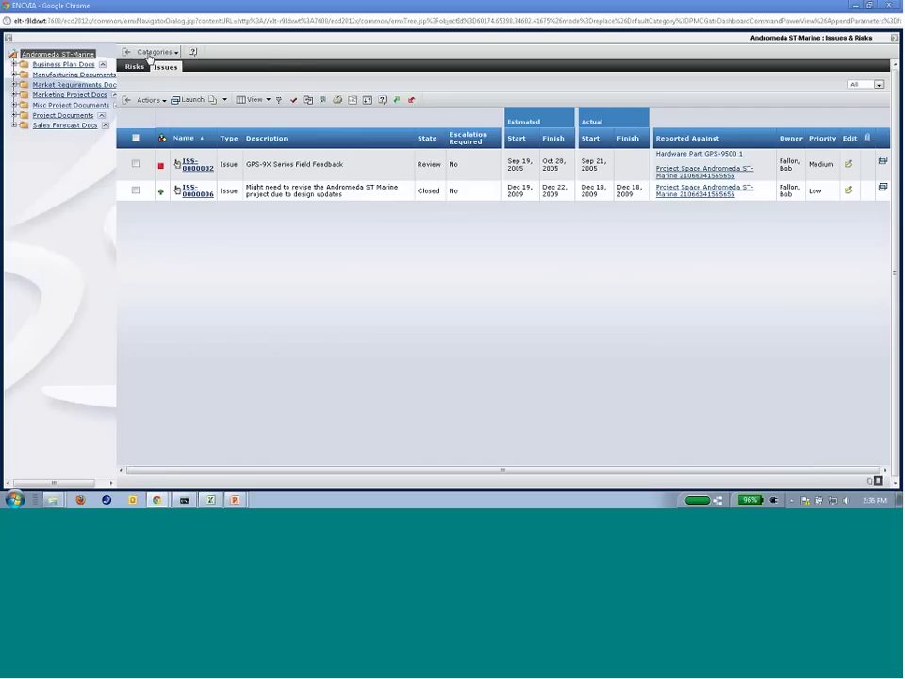
View the project's basic properties, and check its routes and approvals.
left_click(151, 52)
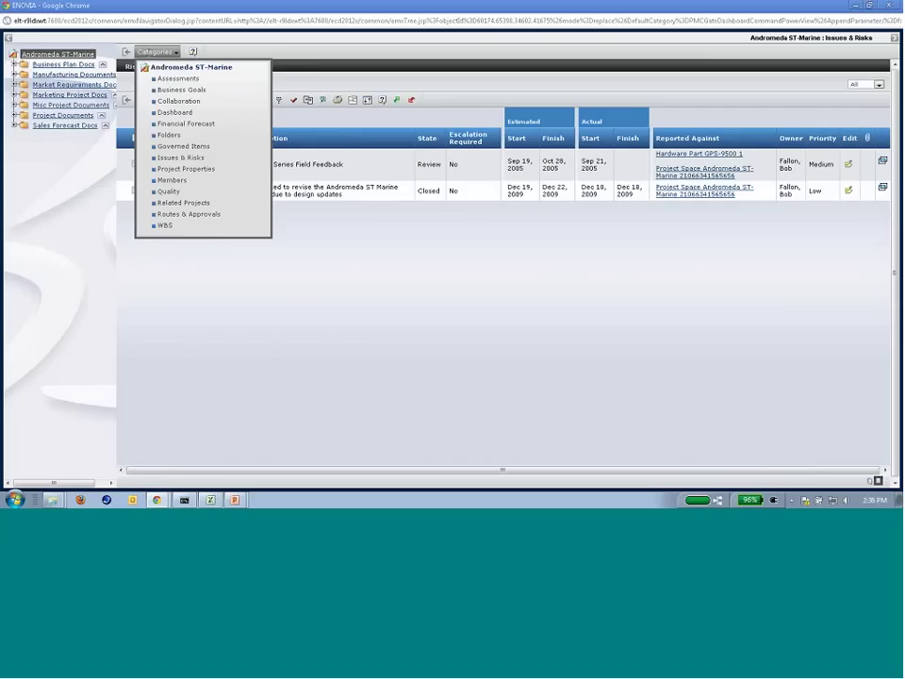
left_click(198, 168)
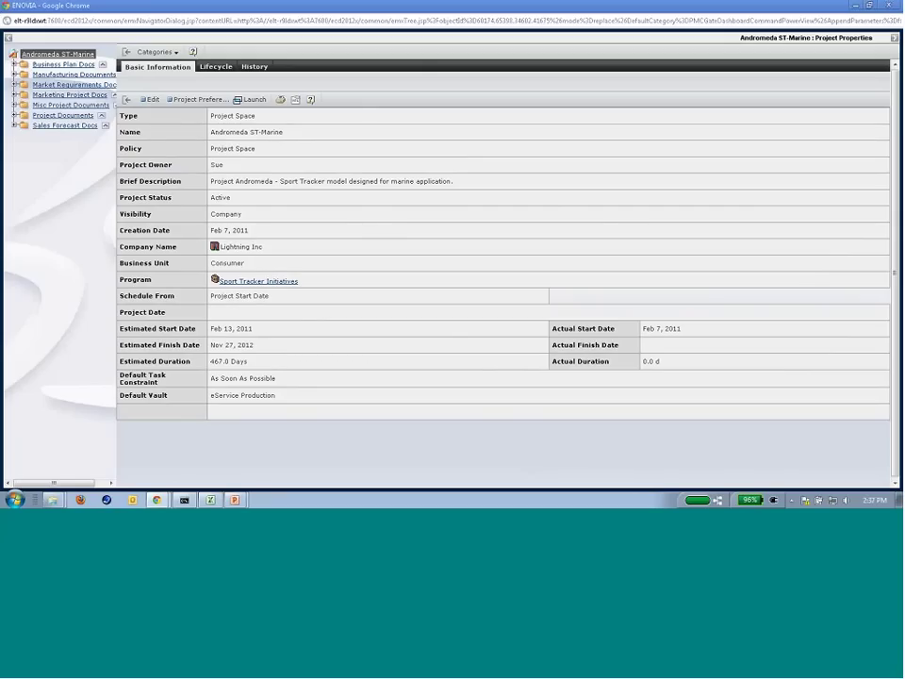
left_click(158, 52)
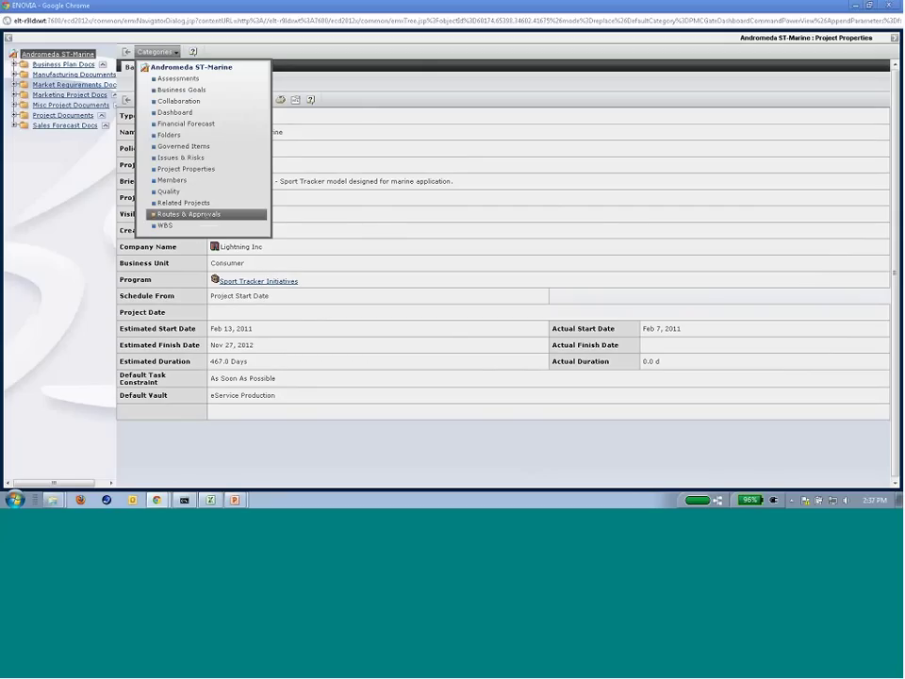
left_click(206, 214)
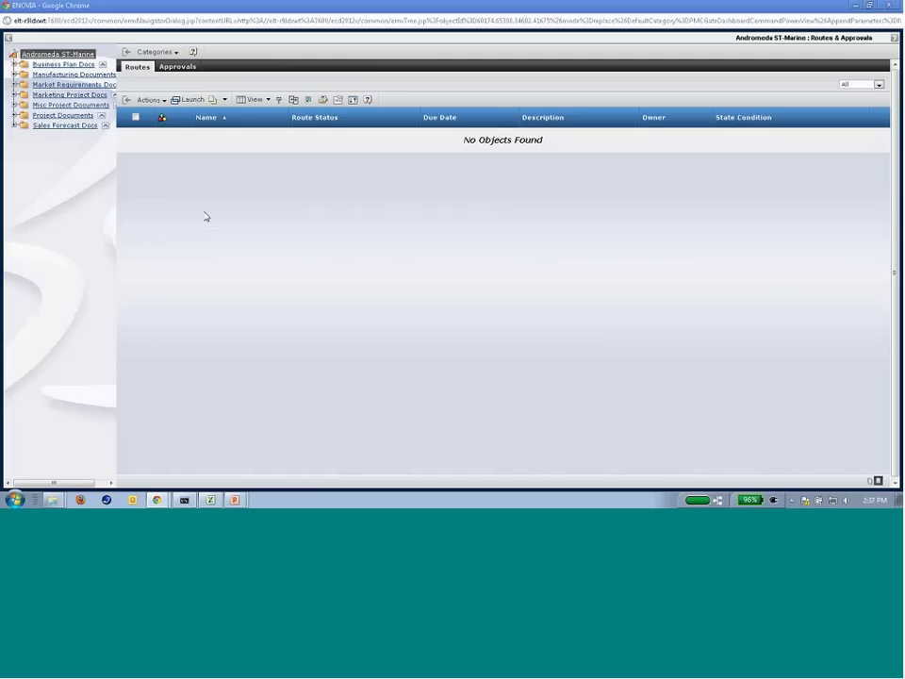
left_click(172, 68)
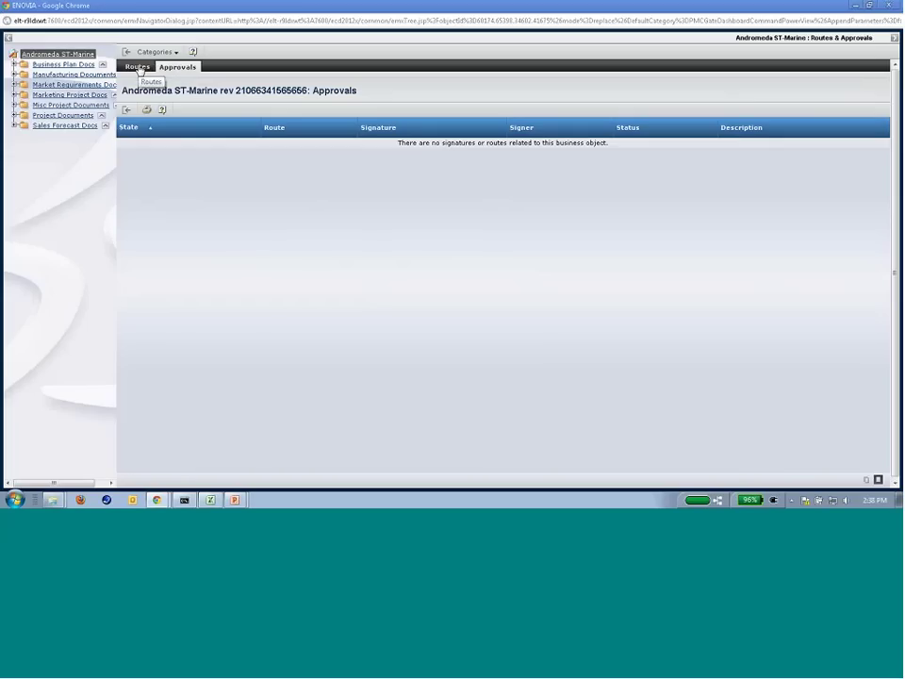
left_click(138, 67)
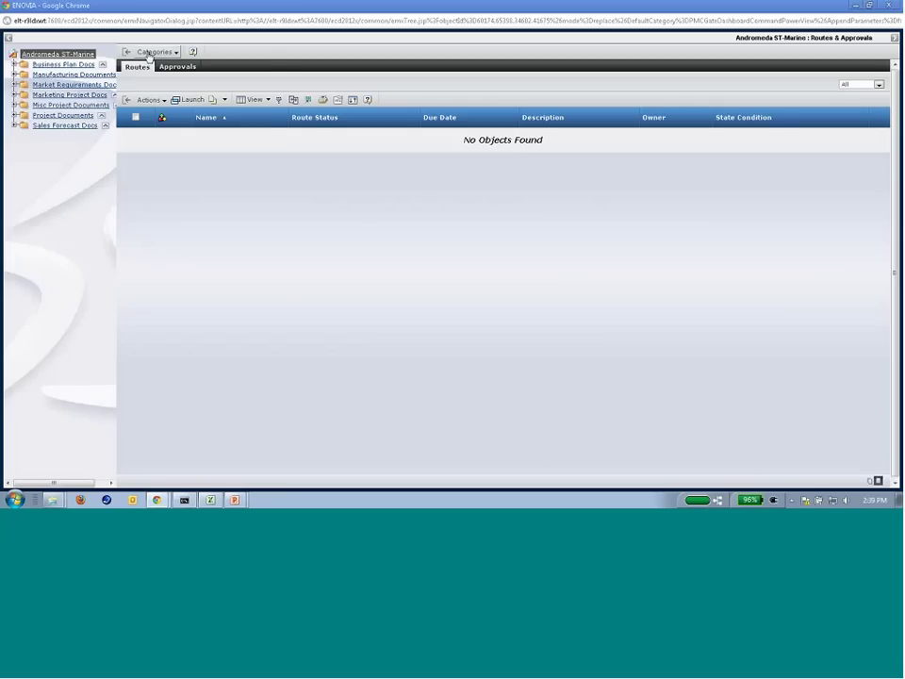
Open the Andromeda ST-Marine work breakdown structure to examine its phases, owners and dates.
left_click(149, 52)
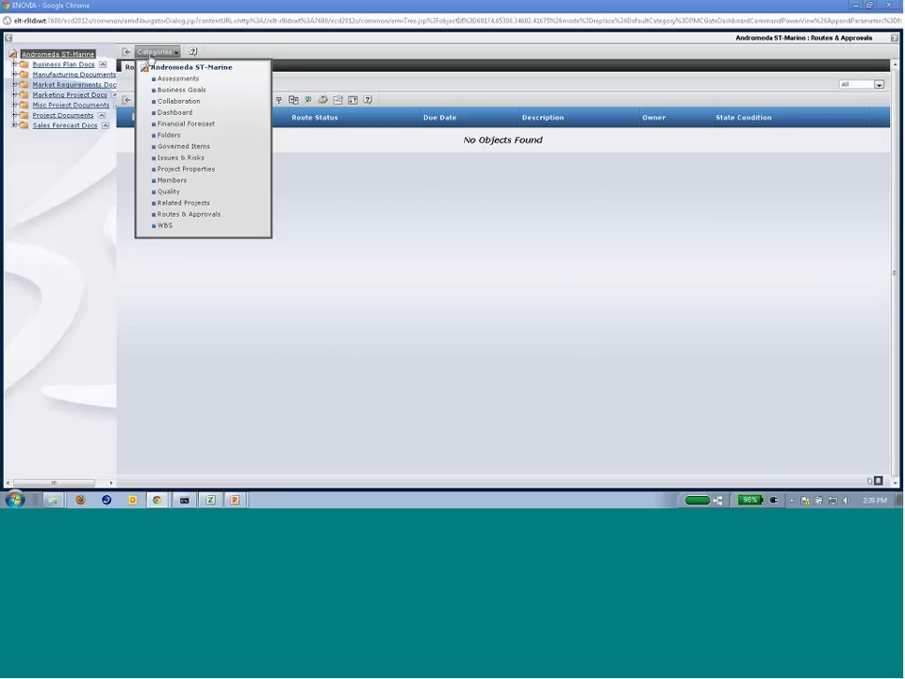
left_click(191, 226)
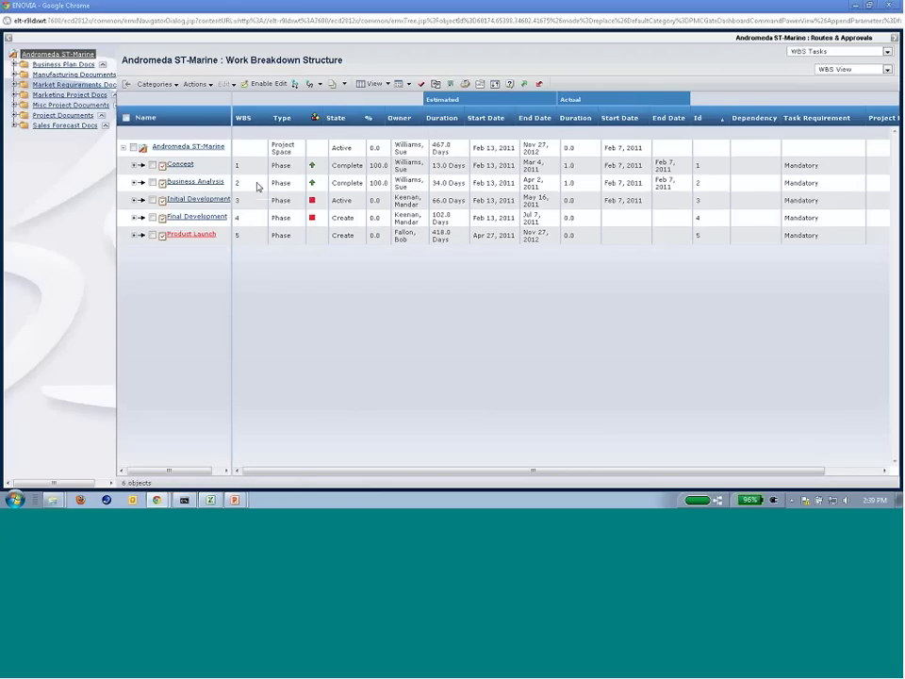
Expand the WBS phases from Concept through Final Development to examine their gates, and return to the project's dashboard.
left_click(135, 166)
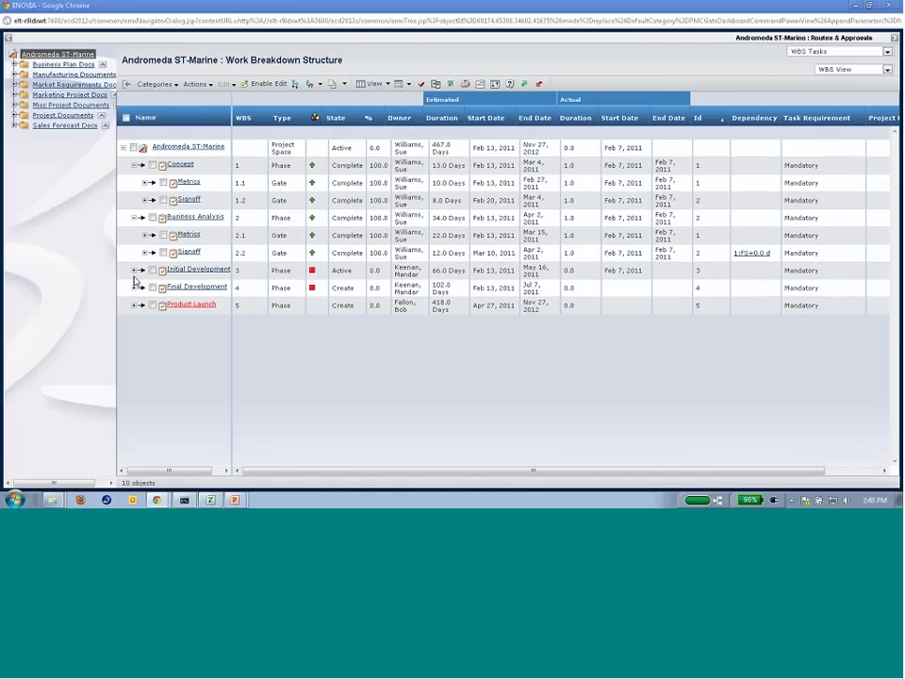
left_click(135, 271)
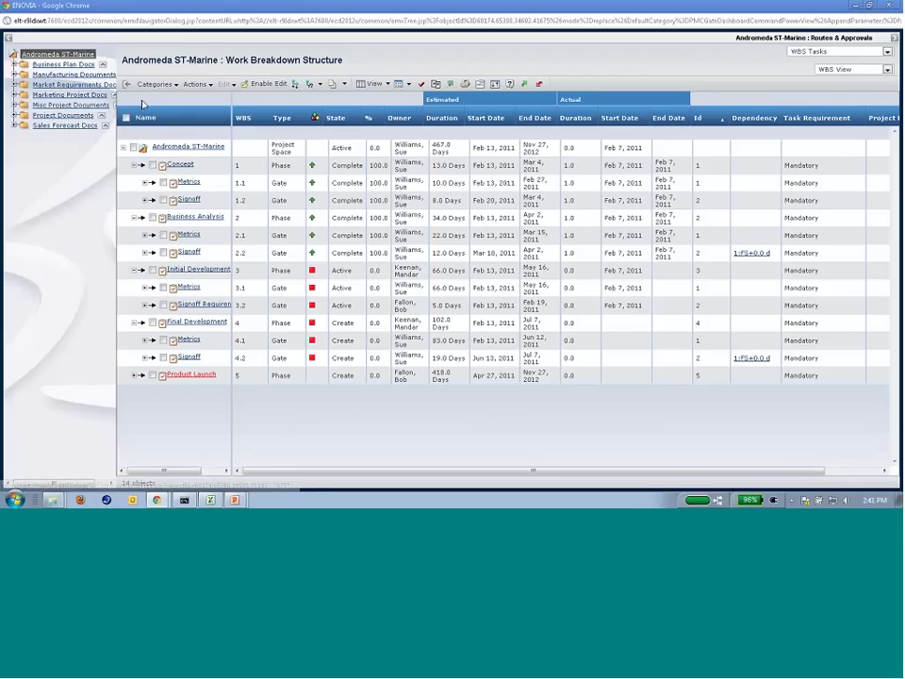
left_click(154, 83)
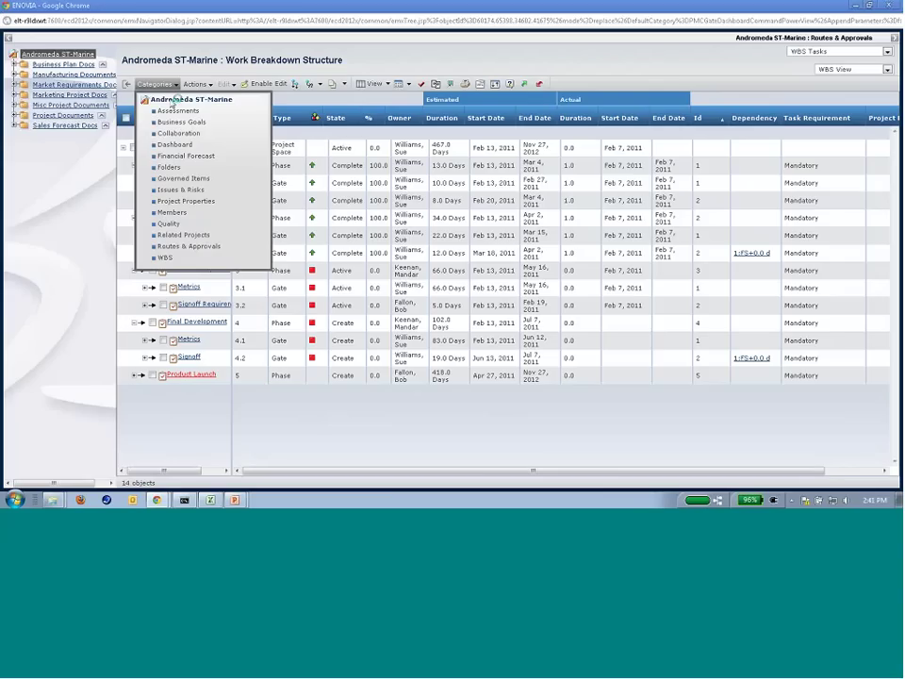
left_click(173, 100)
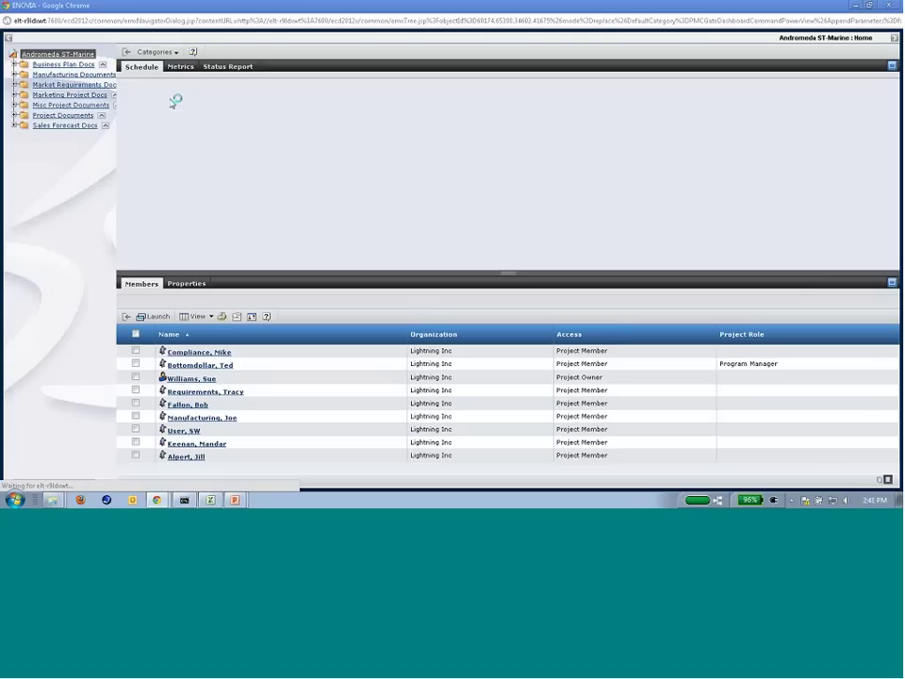
left_click(156, 53)
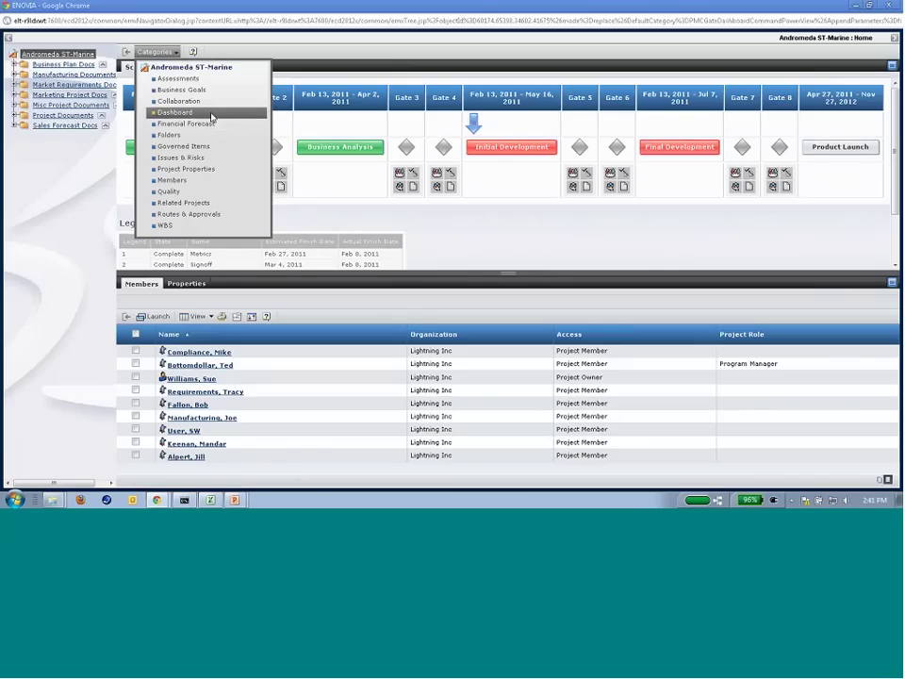
left_click(212, 113)
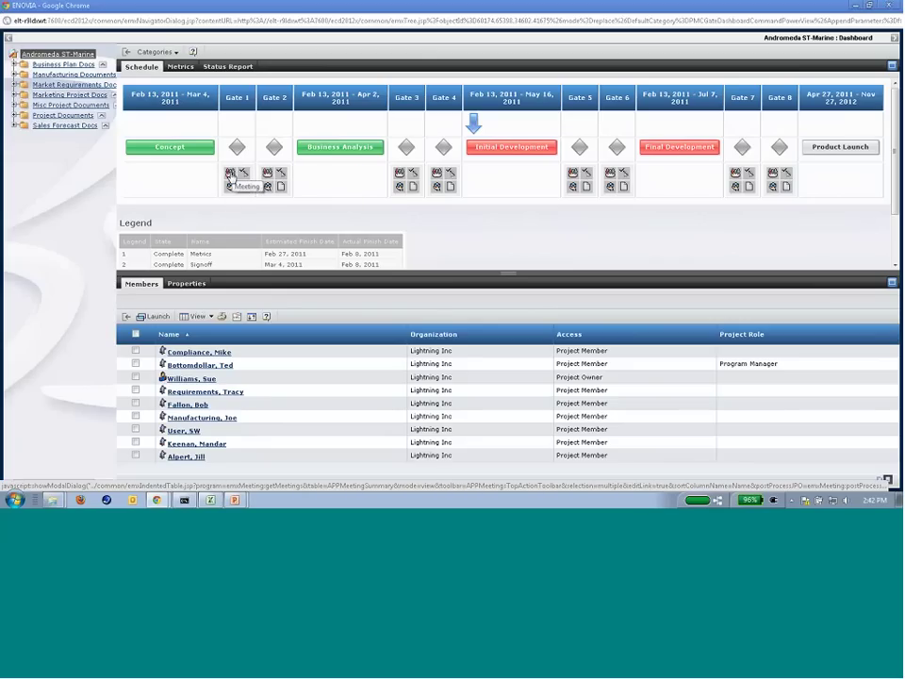
Check the meetings and decisions attached to Gate 1 in the project schedule, including the options for creating or adding a decision.
left_click(231, 175)
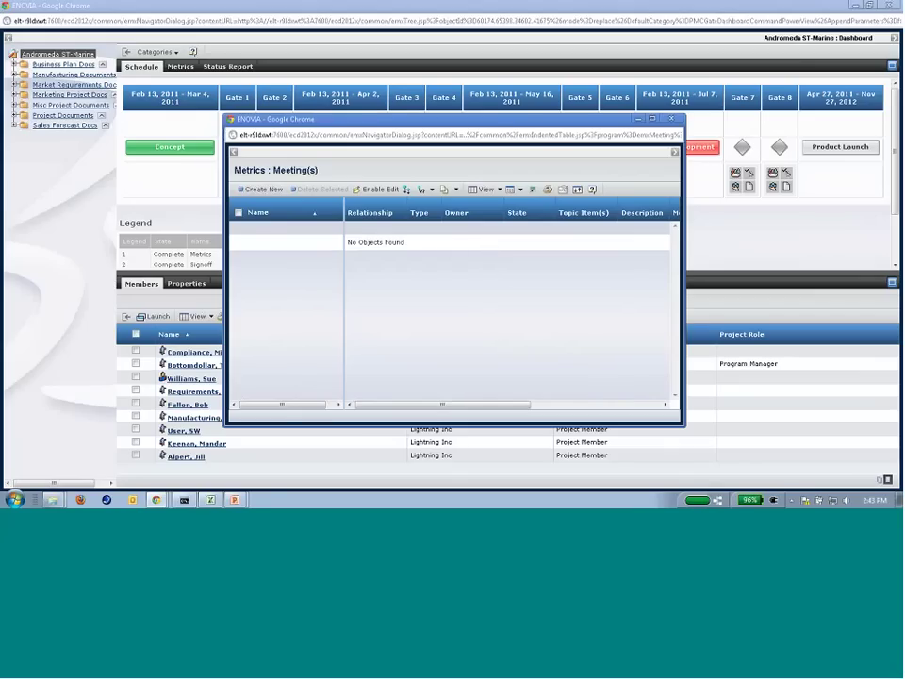
left_click(672, 118)
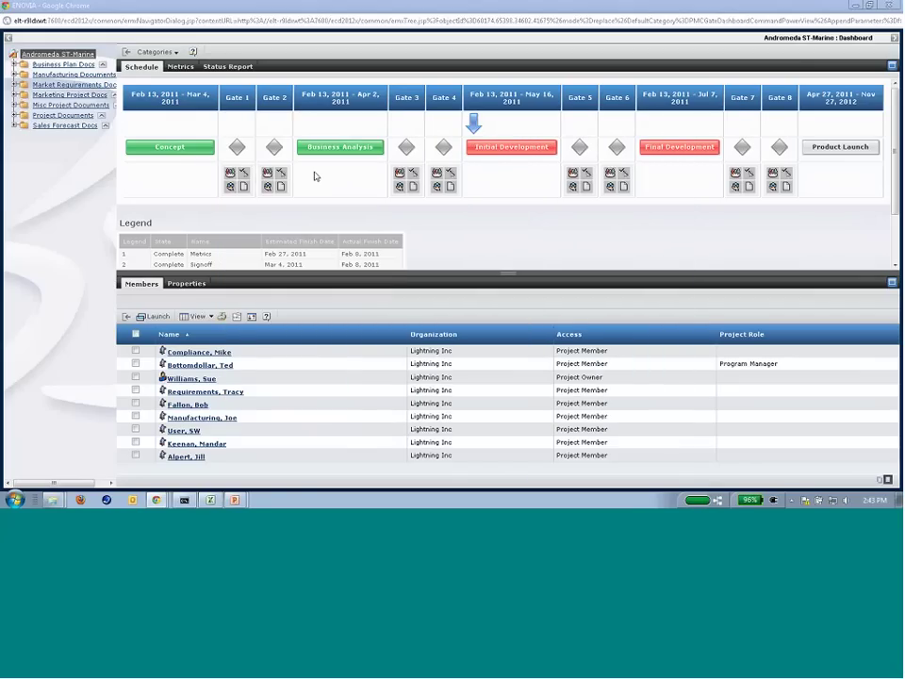
left_click(244, 173)
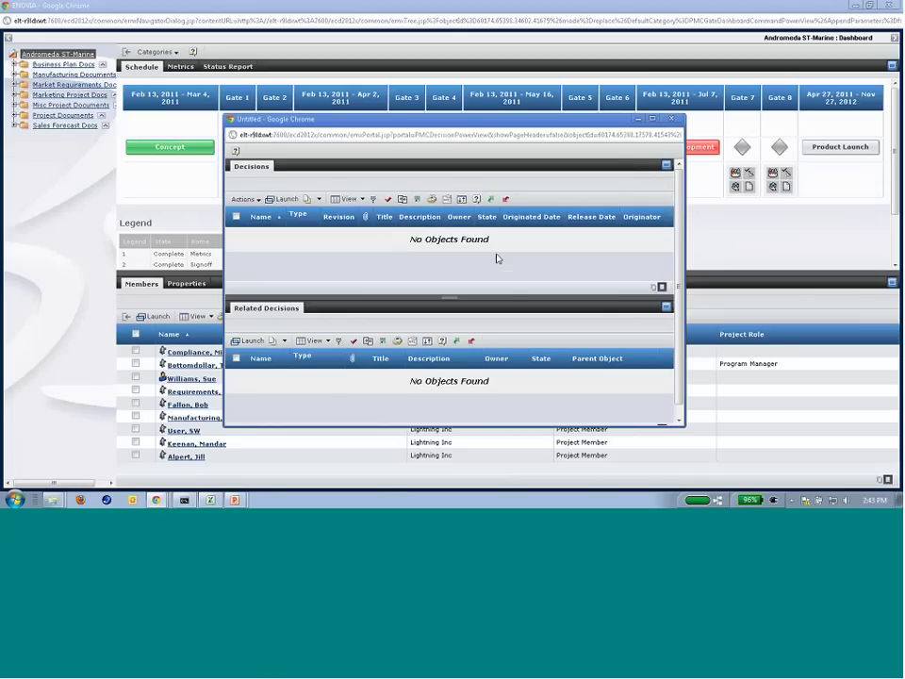
left_click(243, 199)
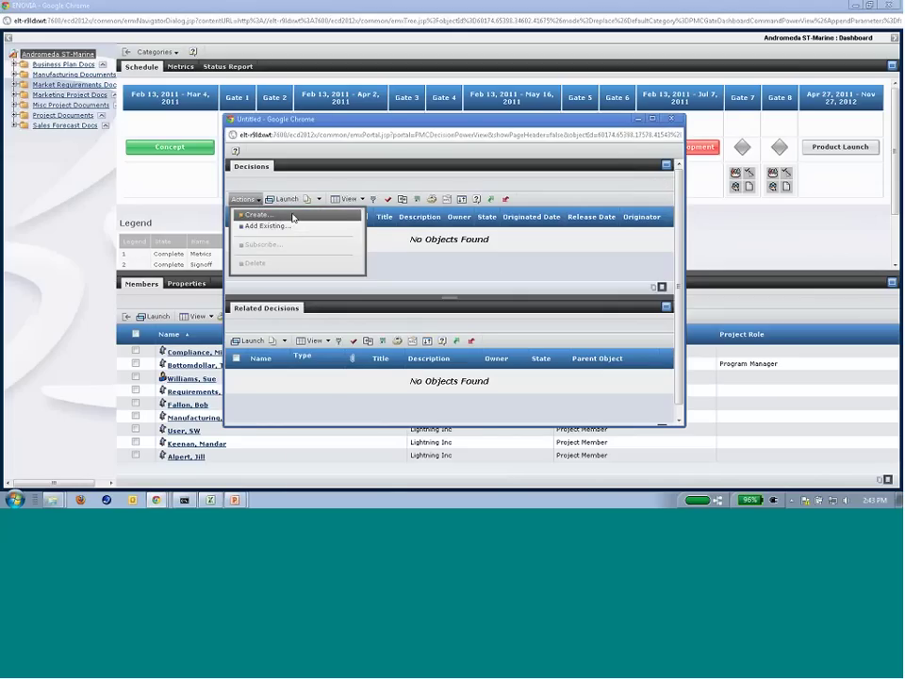
left_click(409, 172)
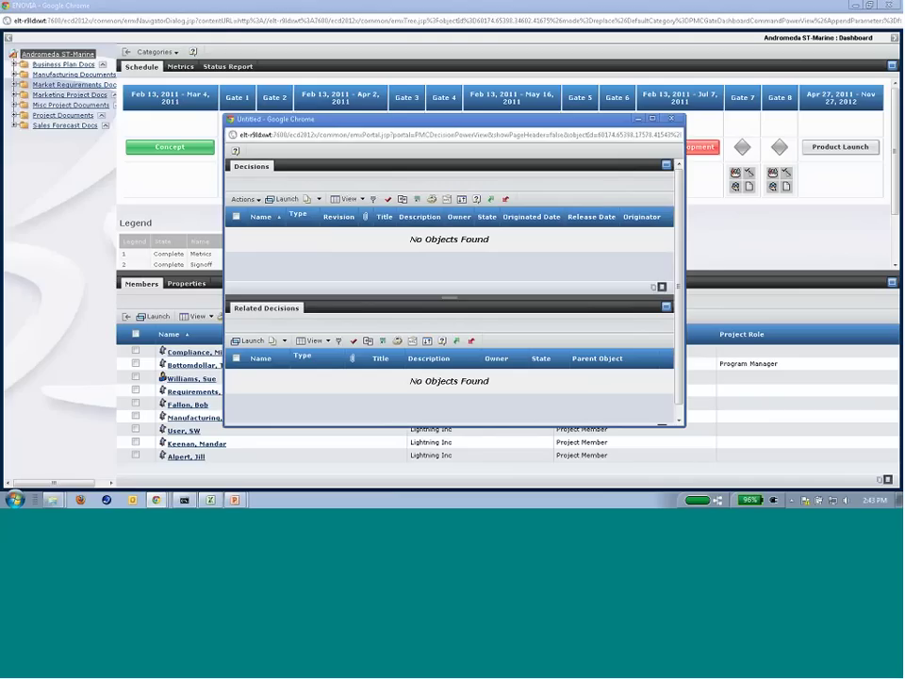
left_click(330, 252)
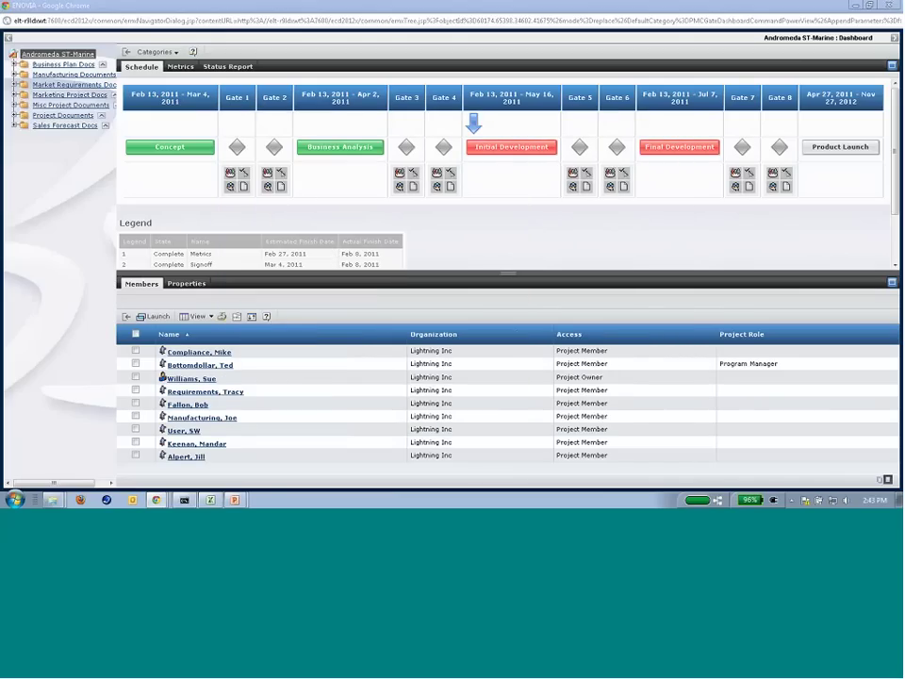
Check Gate 1's deliverables, including the options for creating a new document, and review its checklist.
left_click(231, 187)
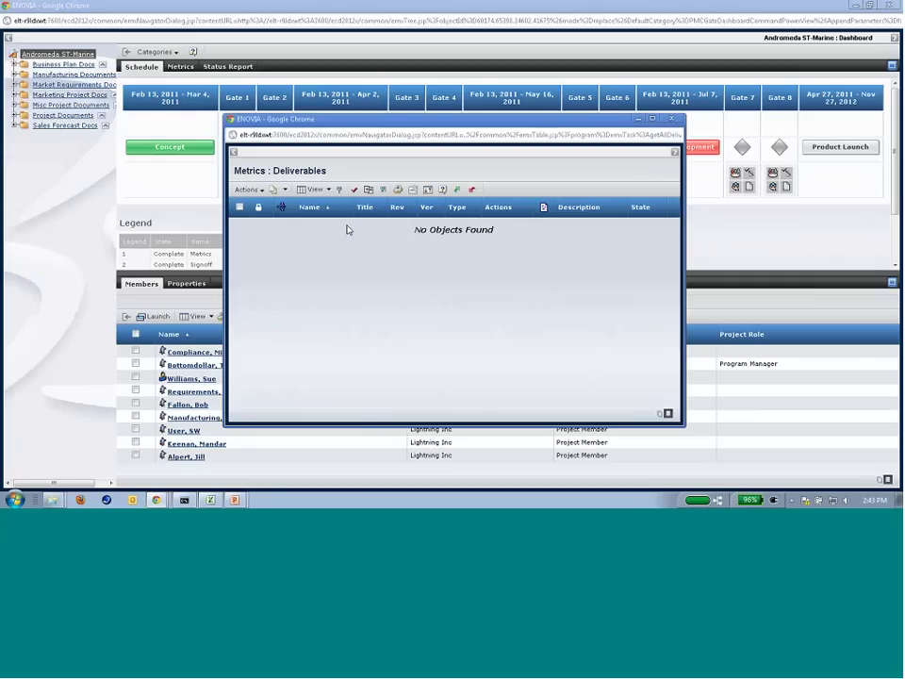
left_click(247, 190)
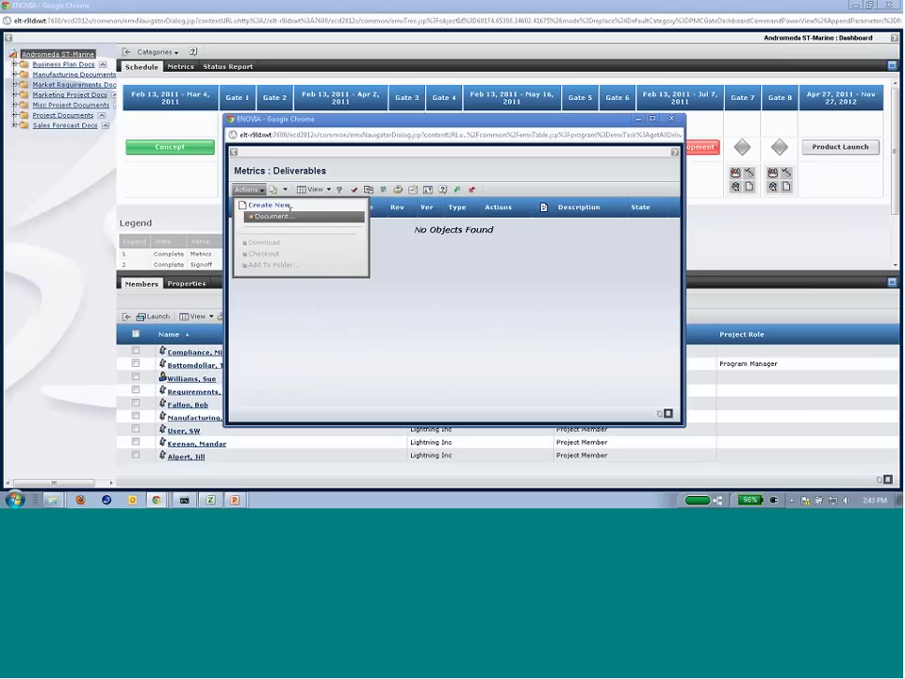
left_click(359, 174)
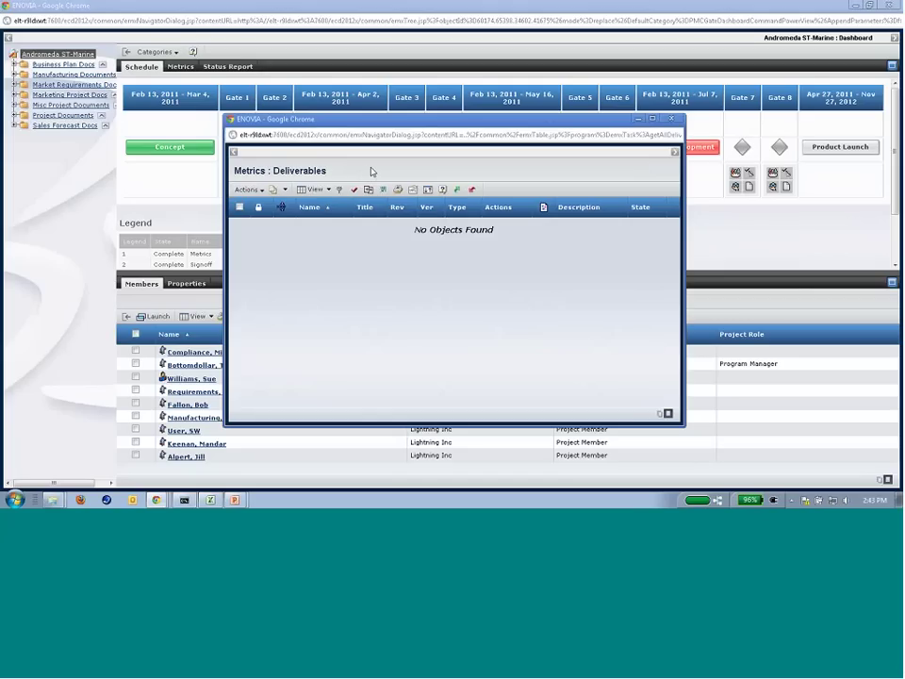
left_click(668, 118)
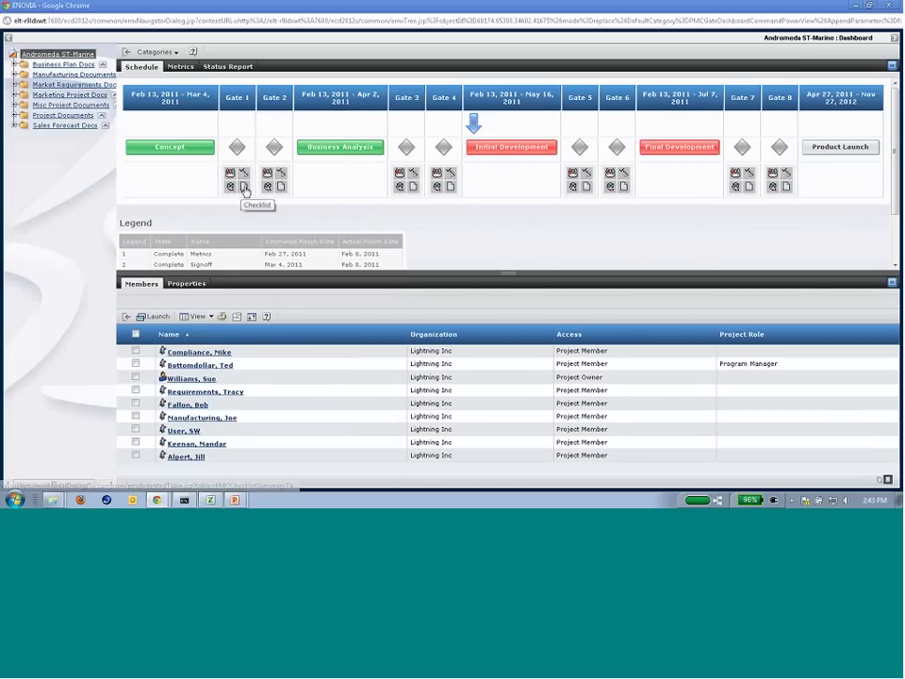
left_click(243, 187)
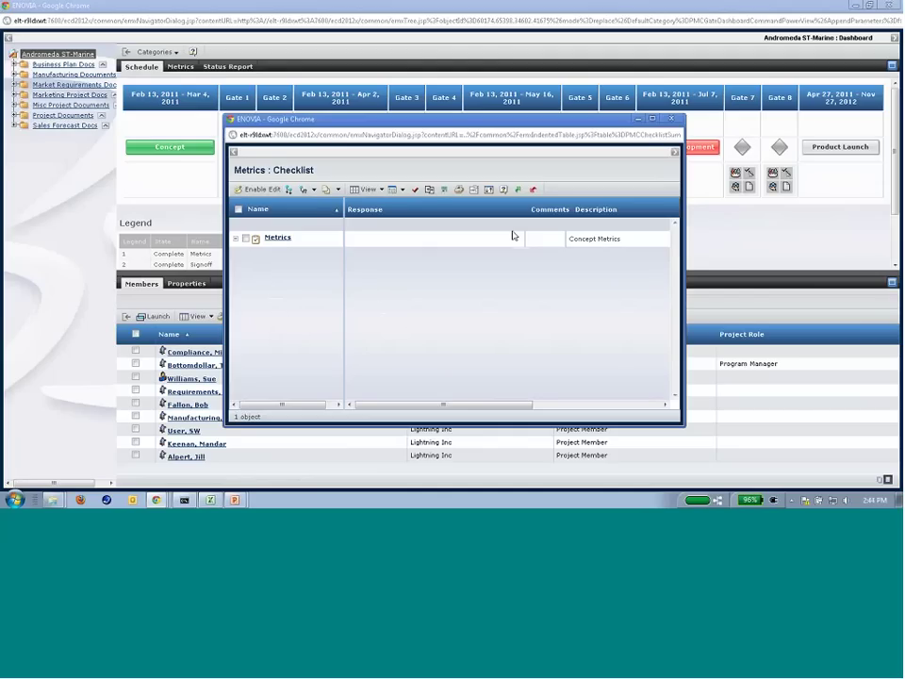
left_click(671, 120)
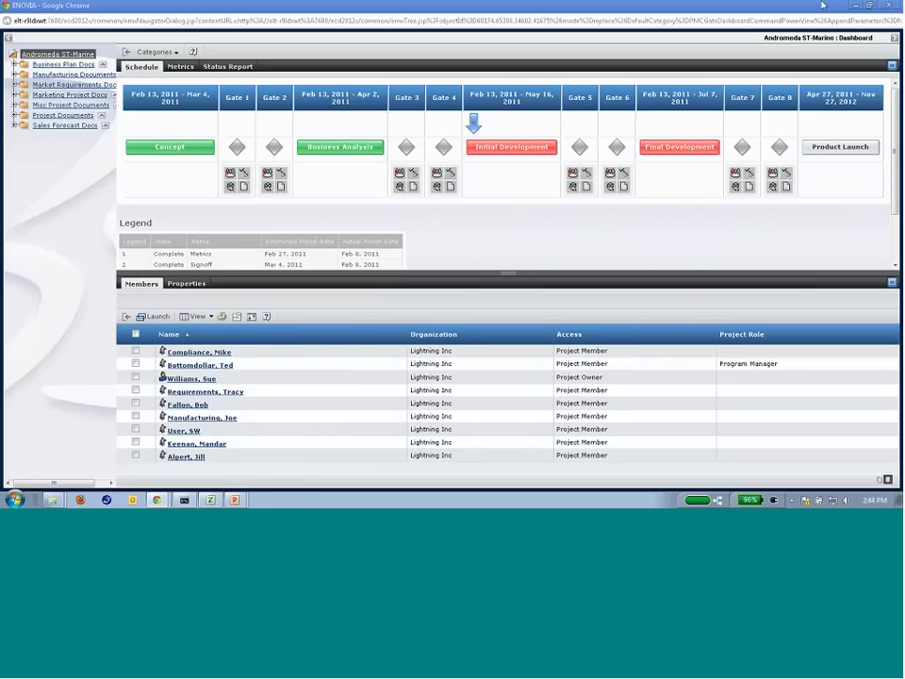
Close the Andromeda ST-Marine project window and open the Weekly TimeSheet page to review the in-process timesheets.
left_click(891, 5)
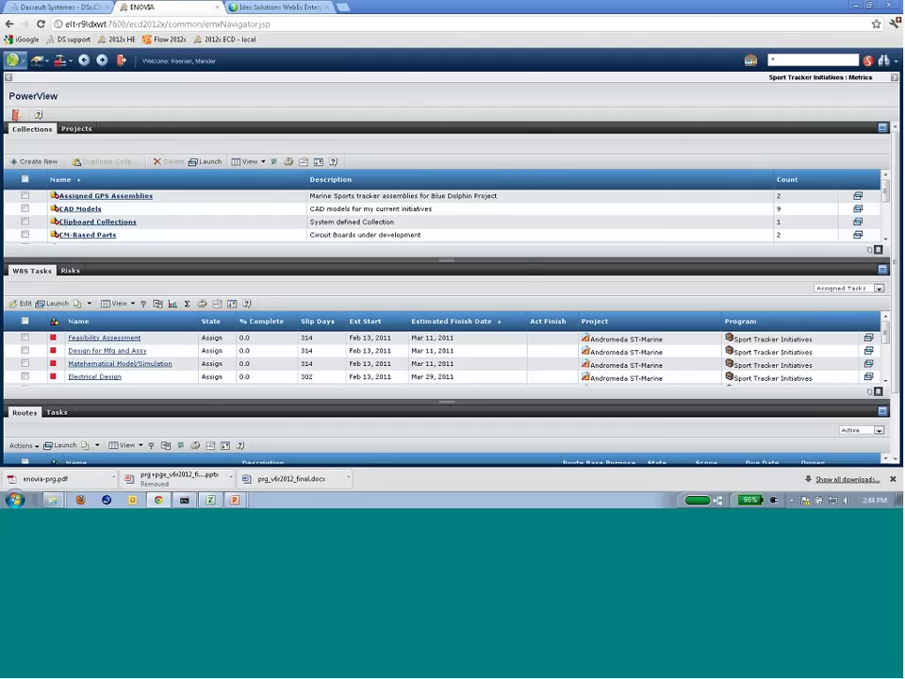
left_click(14, 60)
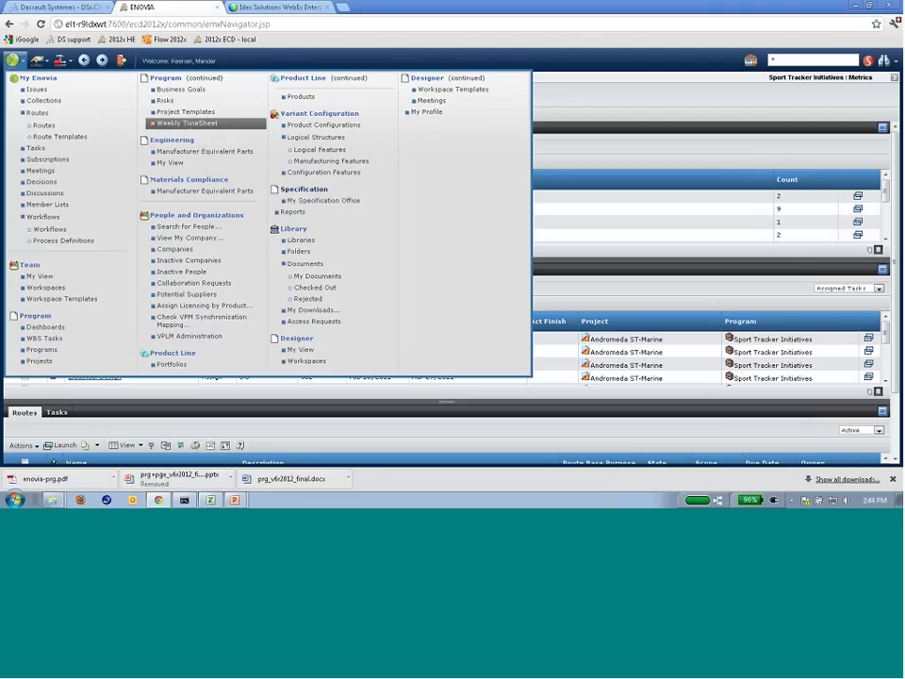
left_click(186, 123)
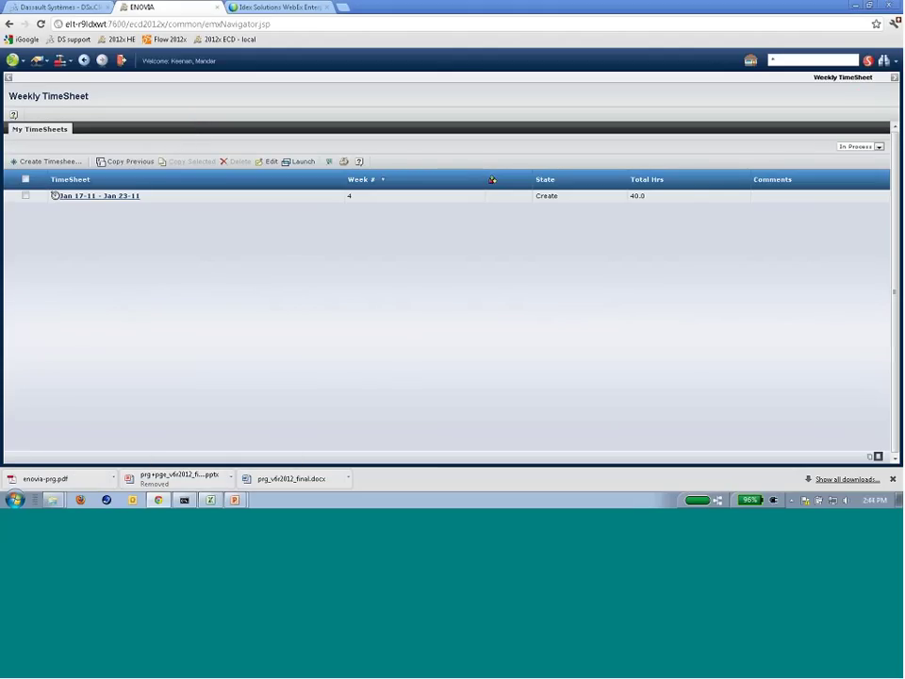
left_click(42, 163)
left_click(17, 61)
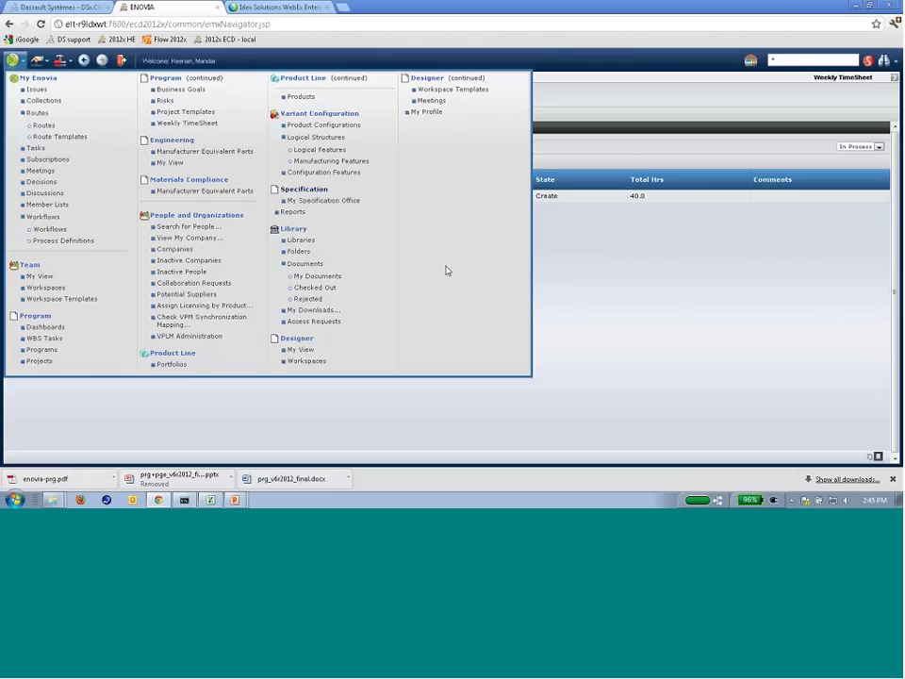
left_click(571, 276)
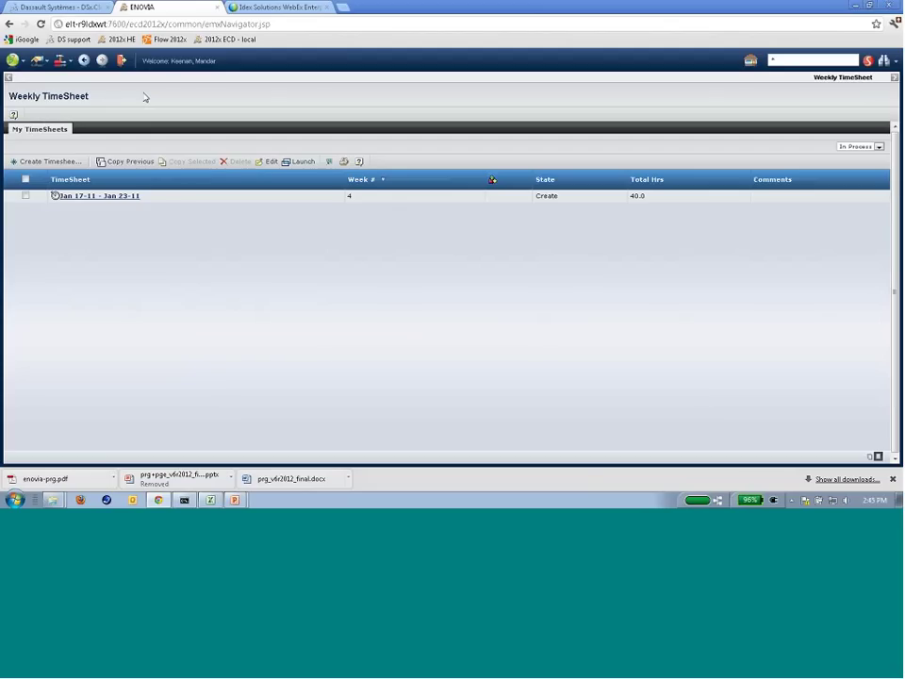
Open the Program WBS Tasks list to examine the assigned tasks, their slip days and projects.
left_click(21, 58)
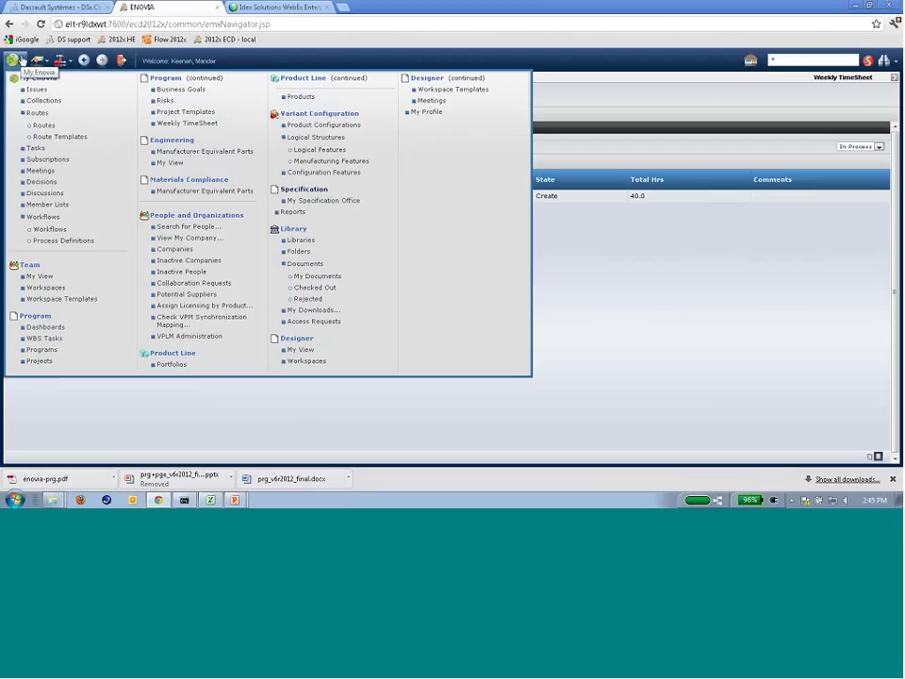
left_click(68, 337)
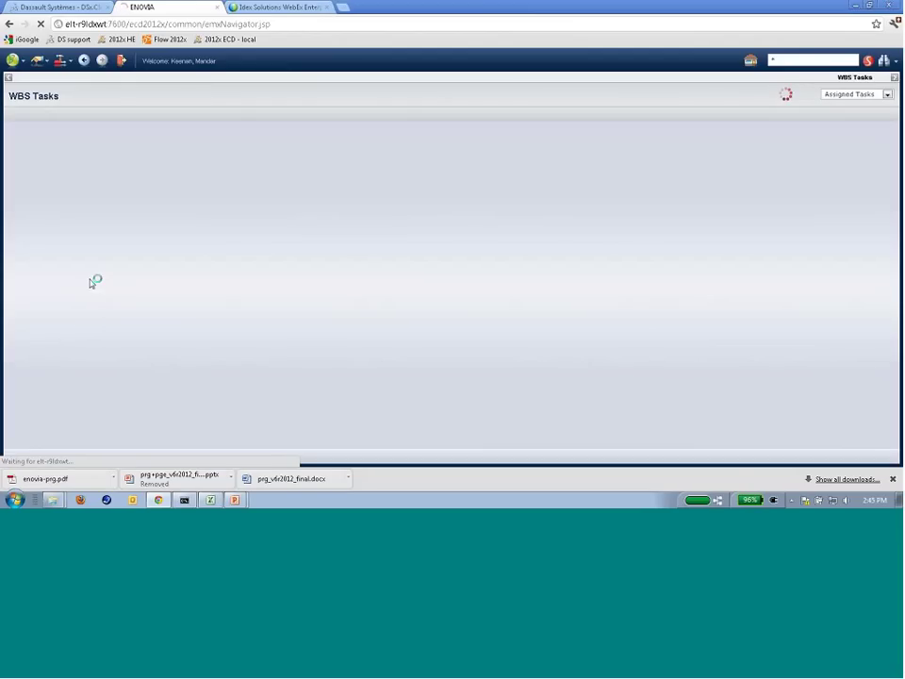
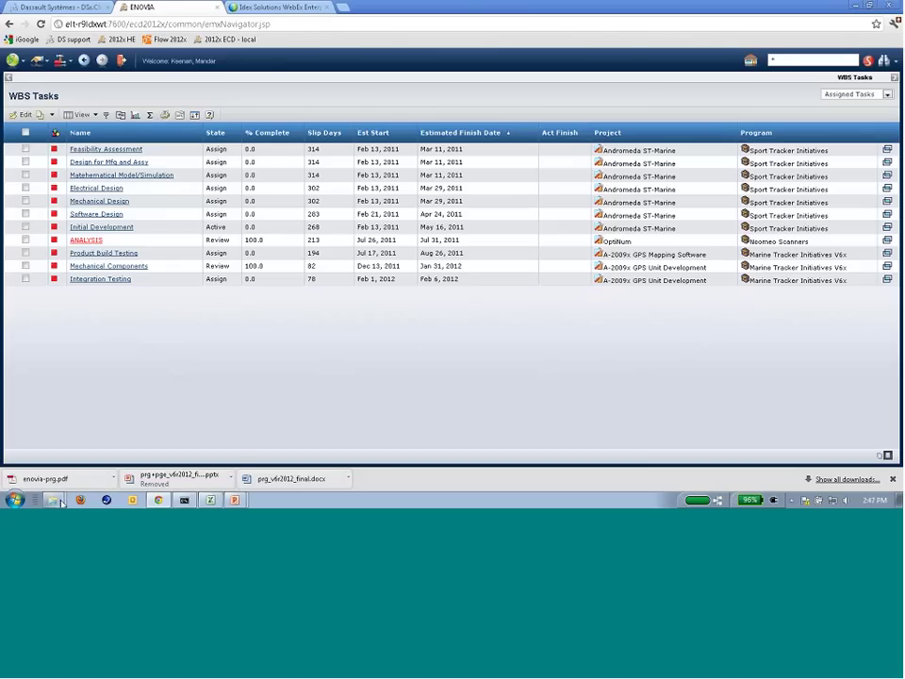
Show the list of open Windows Explorer folder windows.
mouse_move(53, 501)
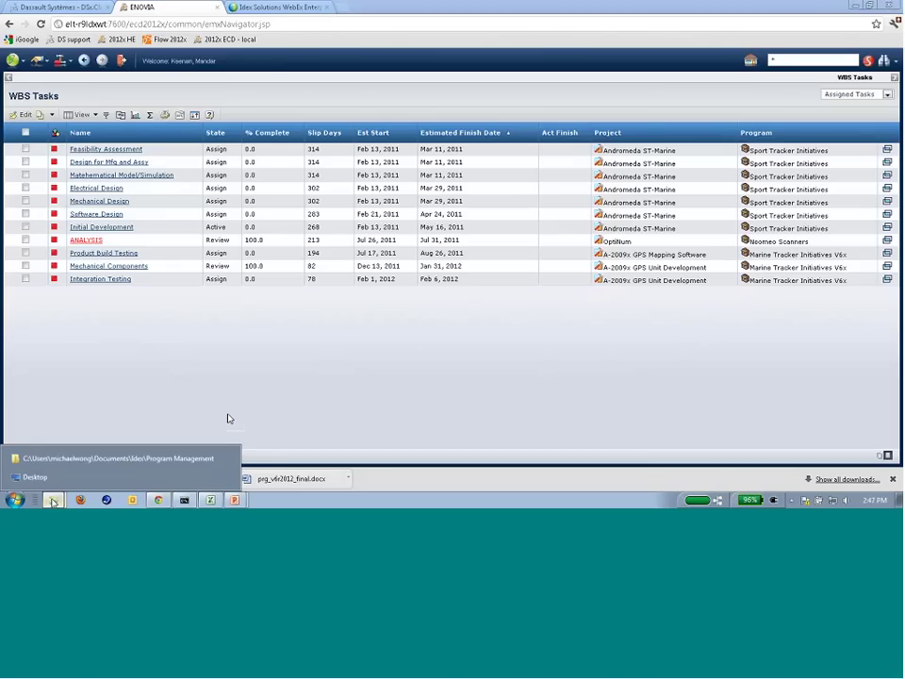